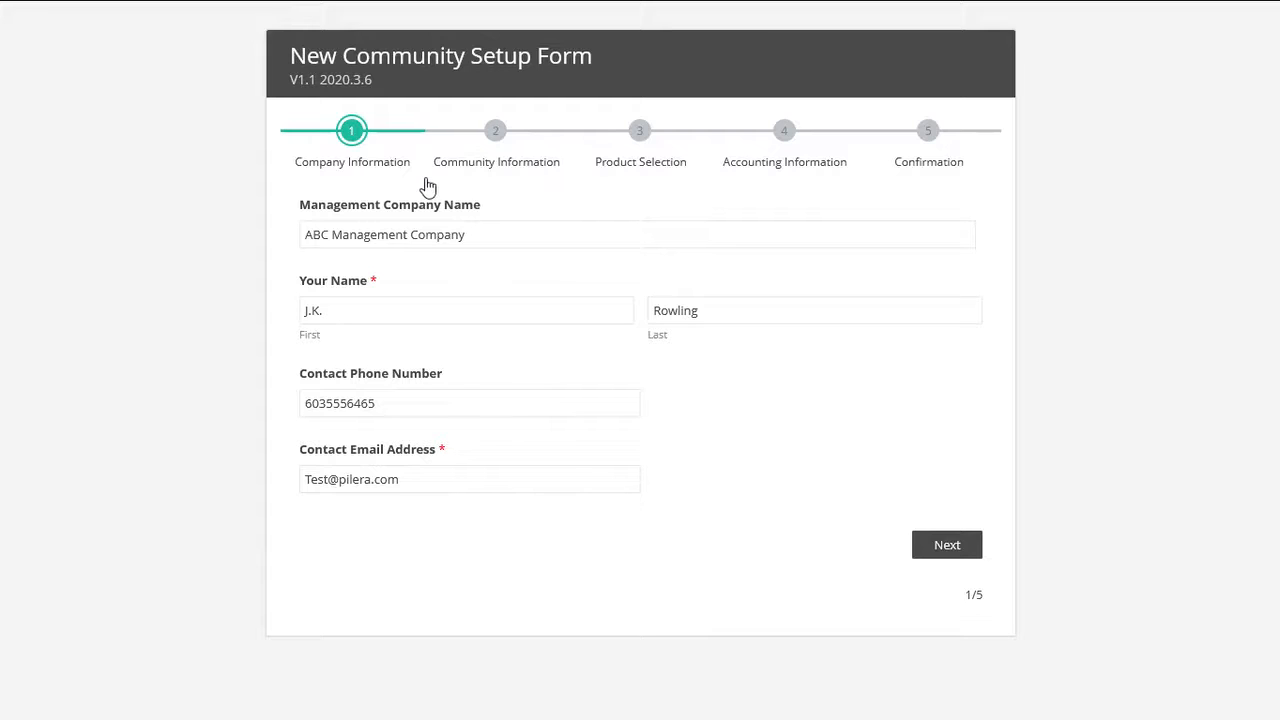
Advance the Hogwart's HOA setup form through community, product and accounting steps to confirmation
left_click(487, 159)
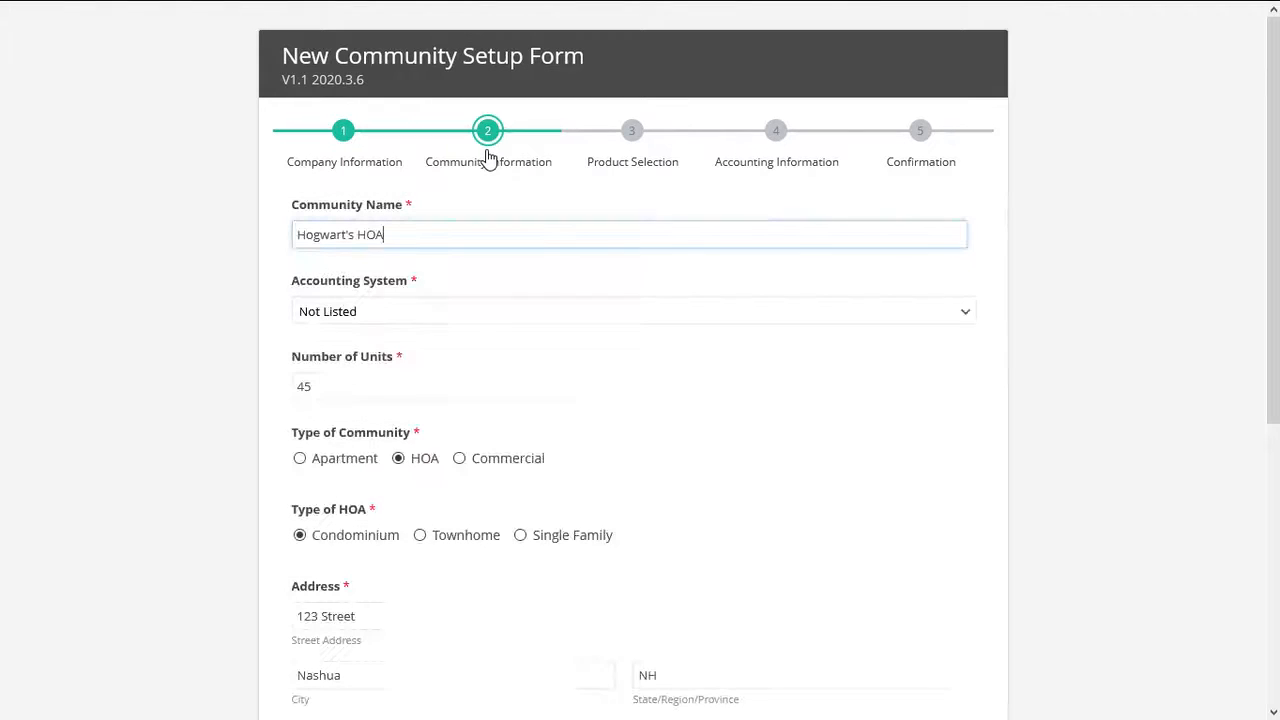
left_click(641, 161)
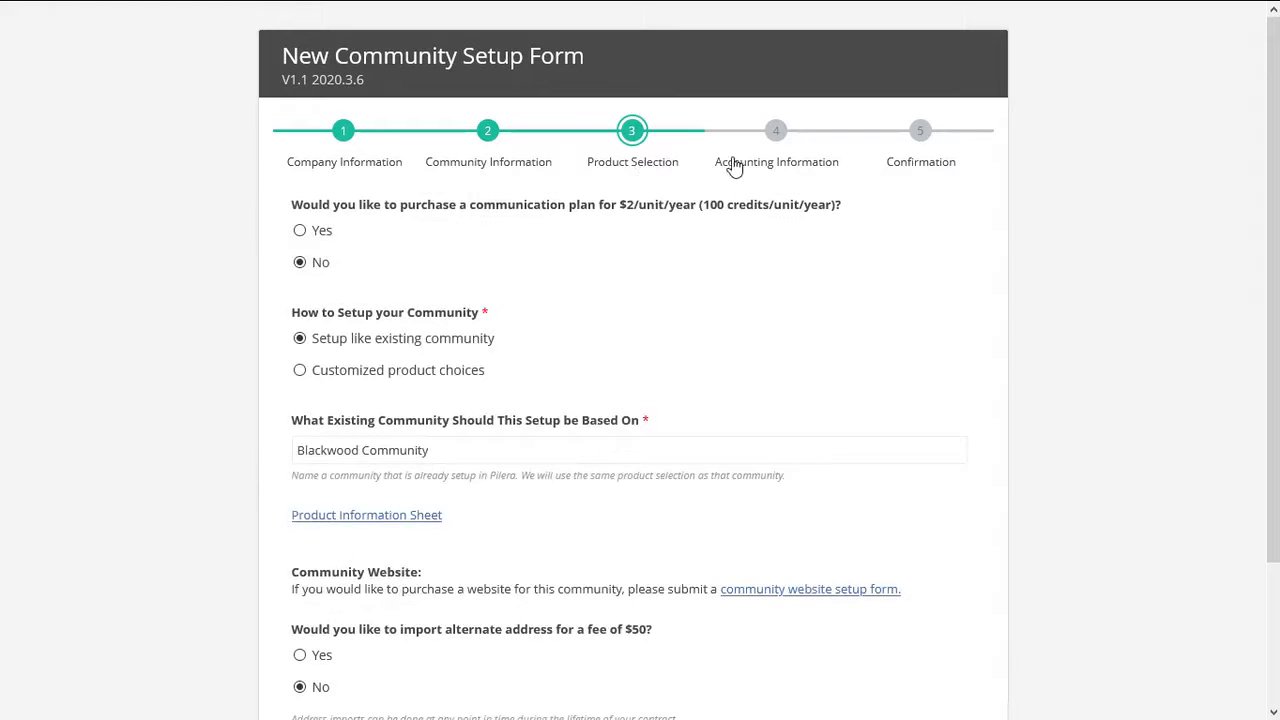
left_click(775, 157)
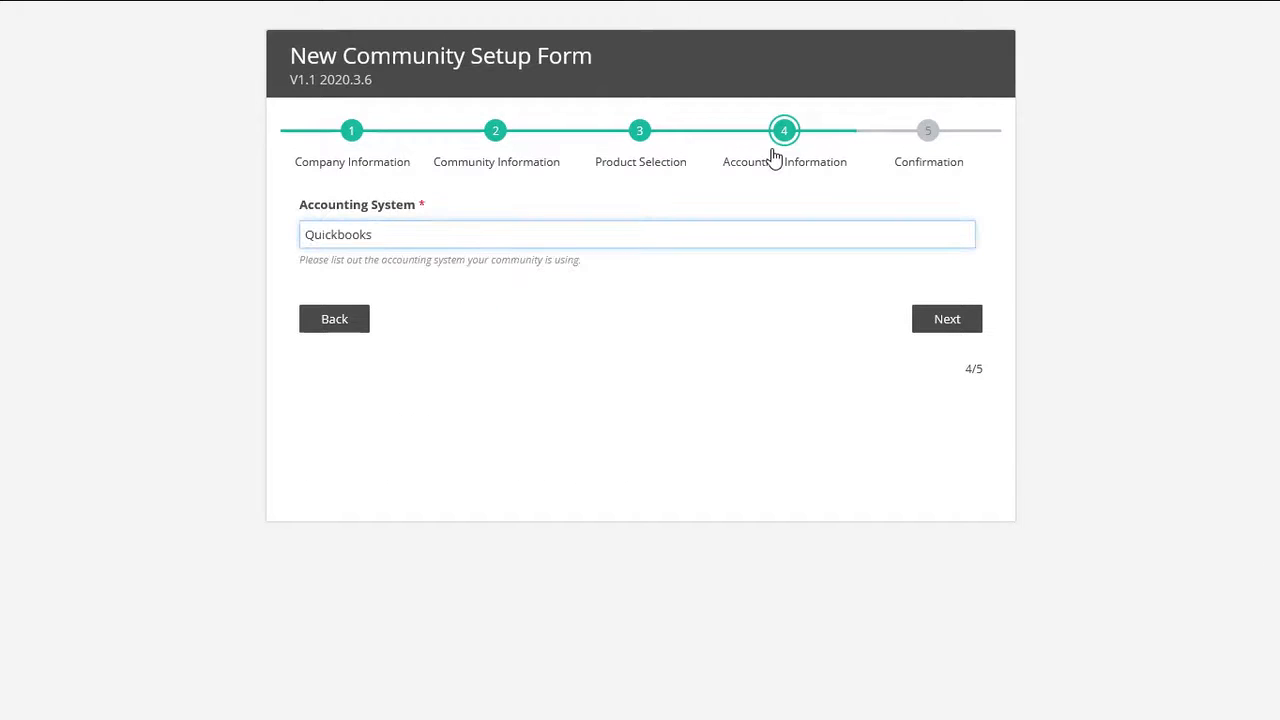
left_click(929, 157)
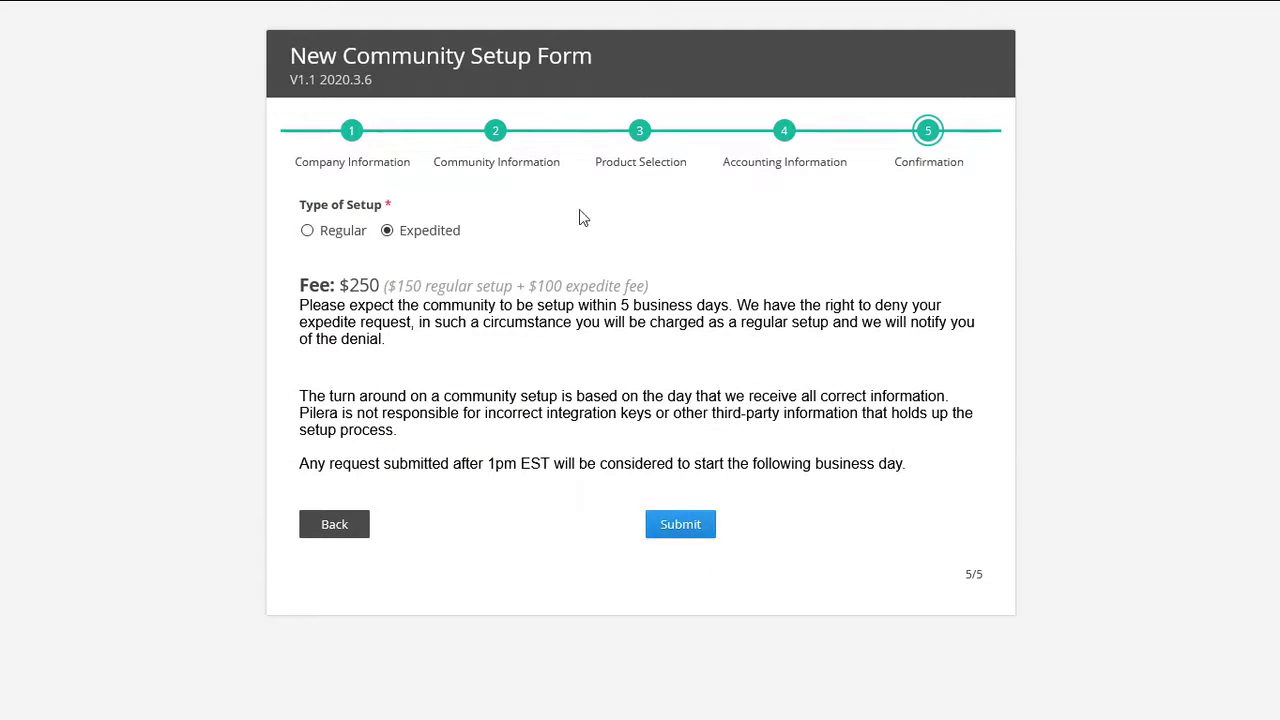
Compare Regular, then choose Expedited as the type of setup and submit the request
left_click(307, 231)
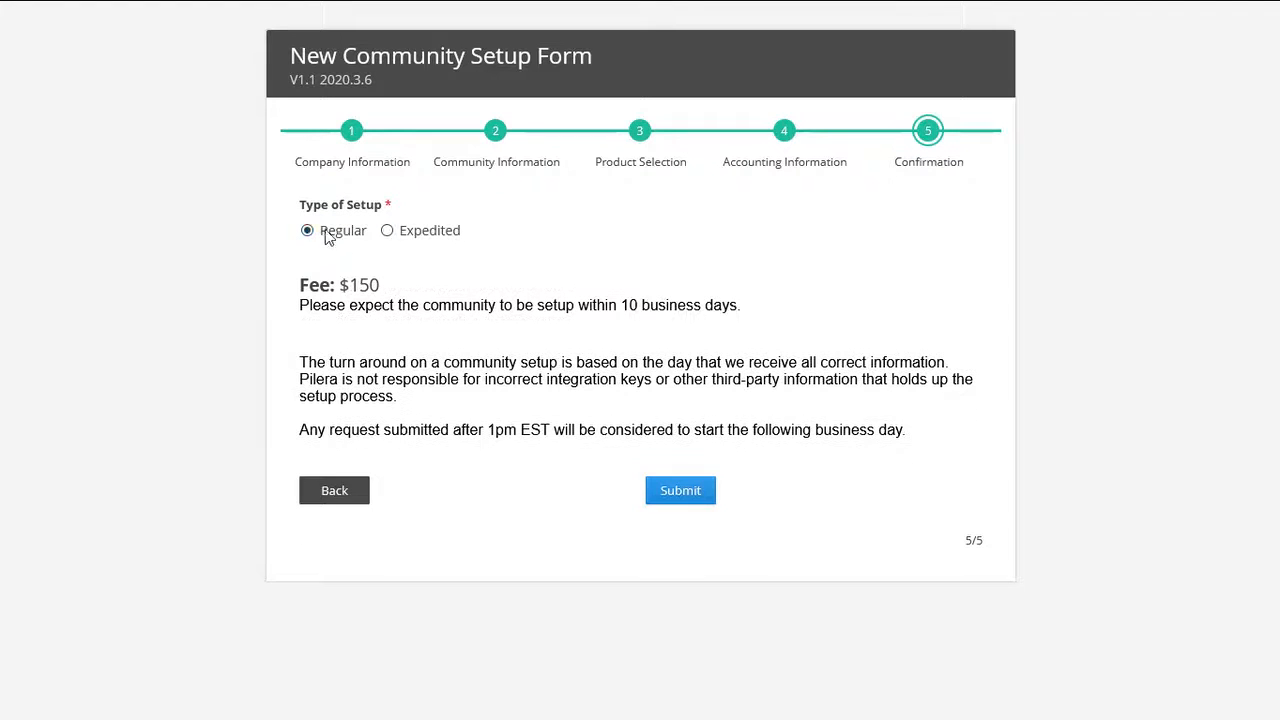
left_click(387, 231)
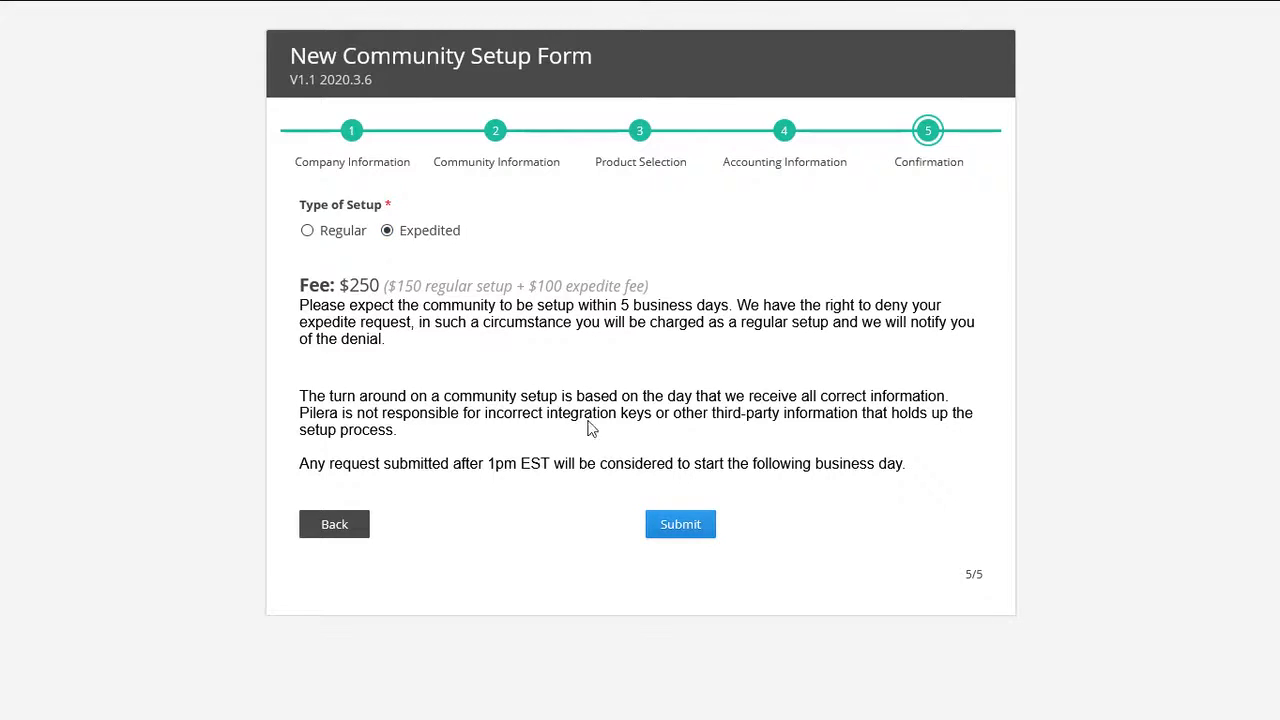
left_click(680, 524)
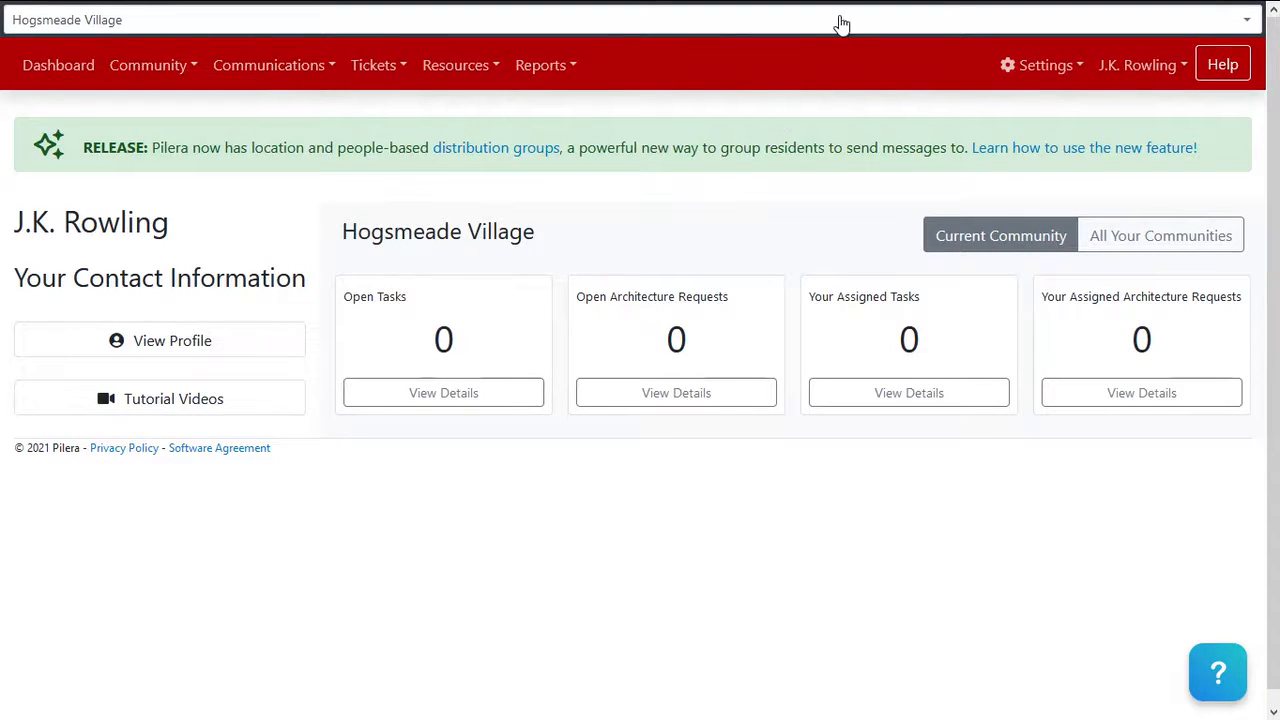
Switch the active community to Hogwart's HOA and view its Tickets menu
left_click(758, 22)
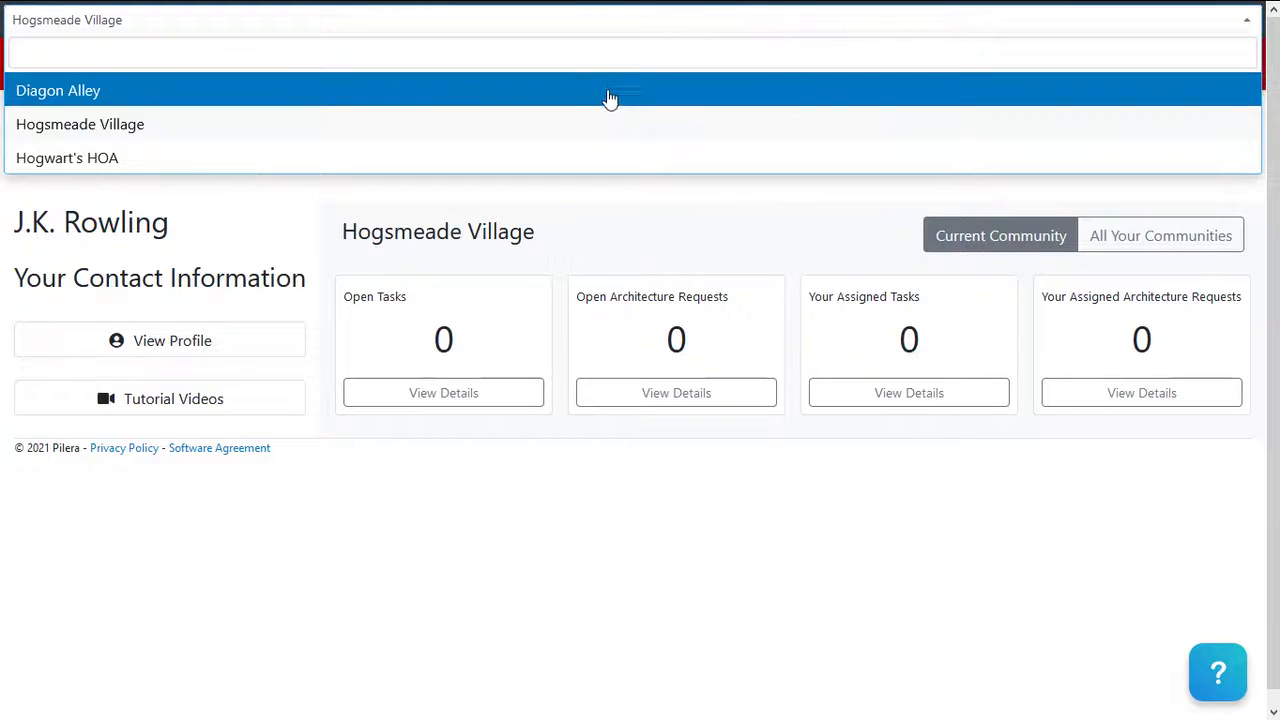
left_click(598, 170)
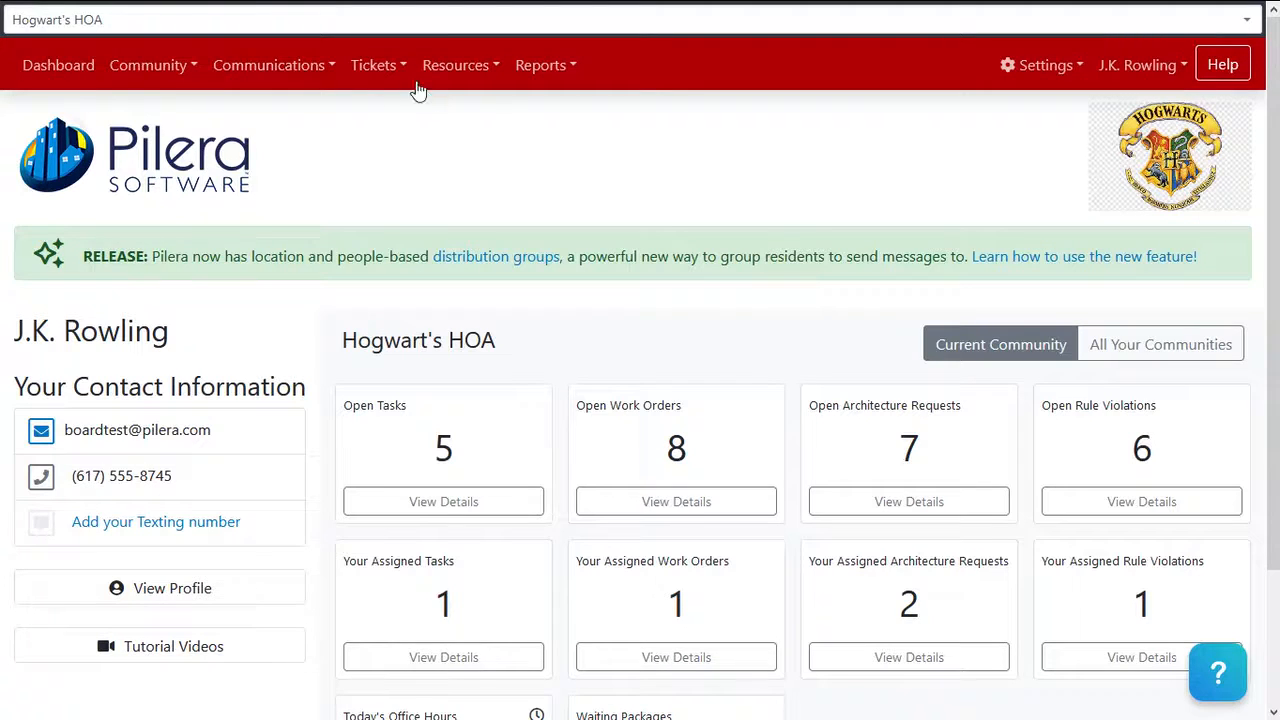
left_click(386, 74)
Open the Content Templates Admin page from Settings > Templates
left_click(1060, 80)
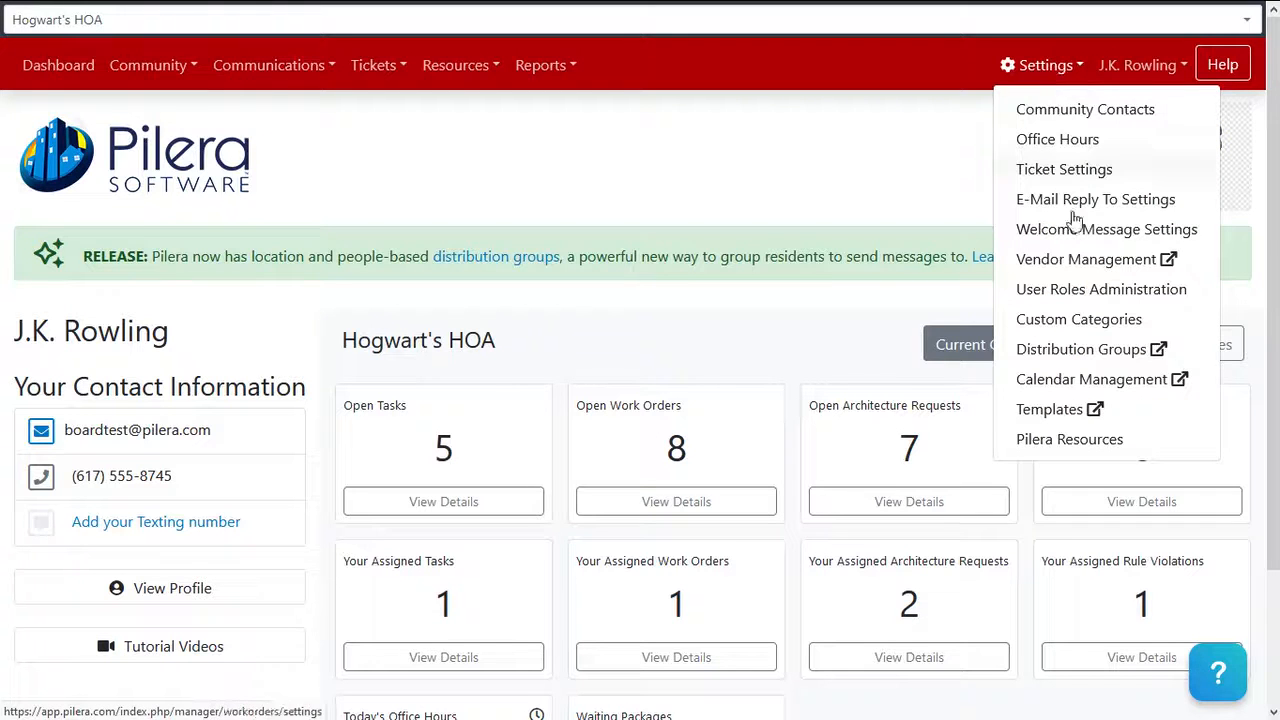
left_click(1066, 414)
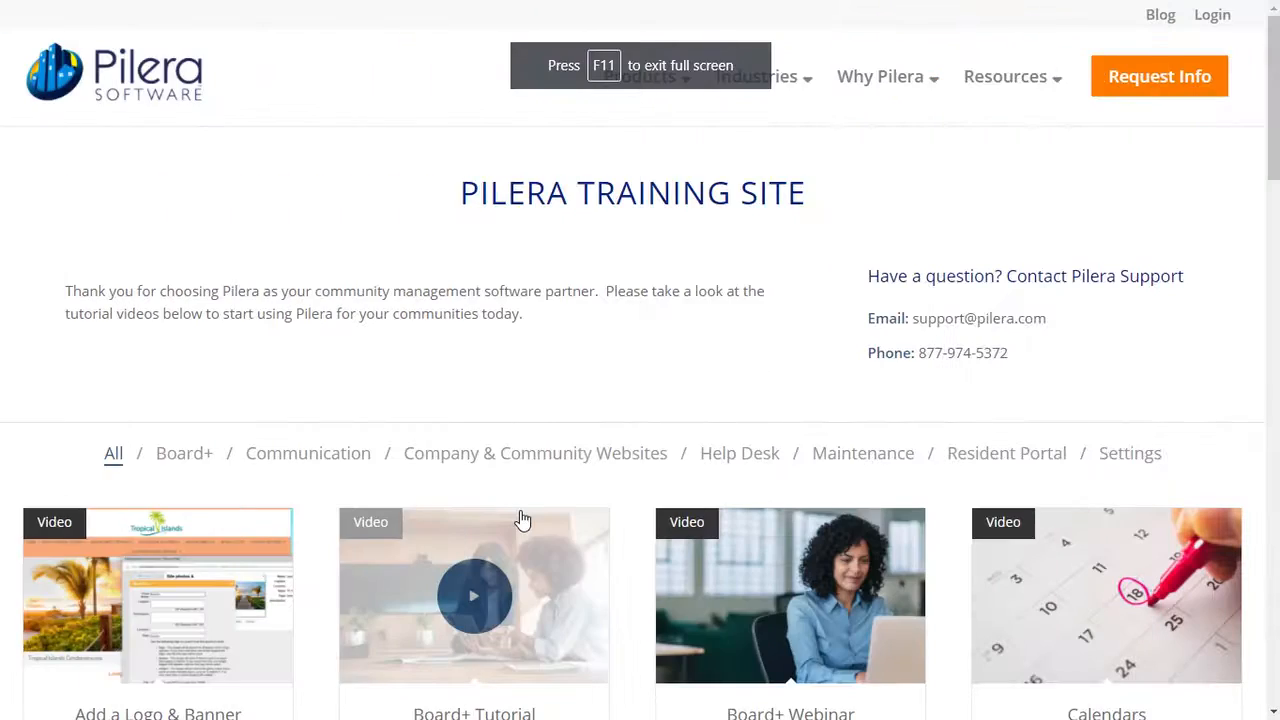
Scroll through the Pilera Training Site's tutorial video tiles
scroll(521, 520, "down", 1)
scroll(521, 520, "down", 1)
scroll(521, 520, "down", 2)
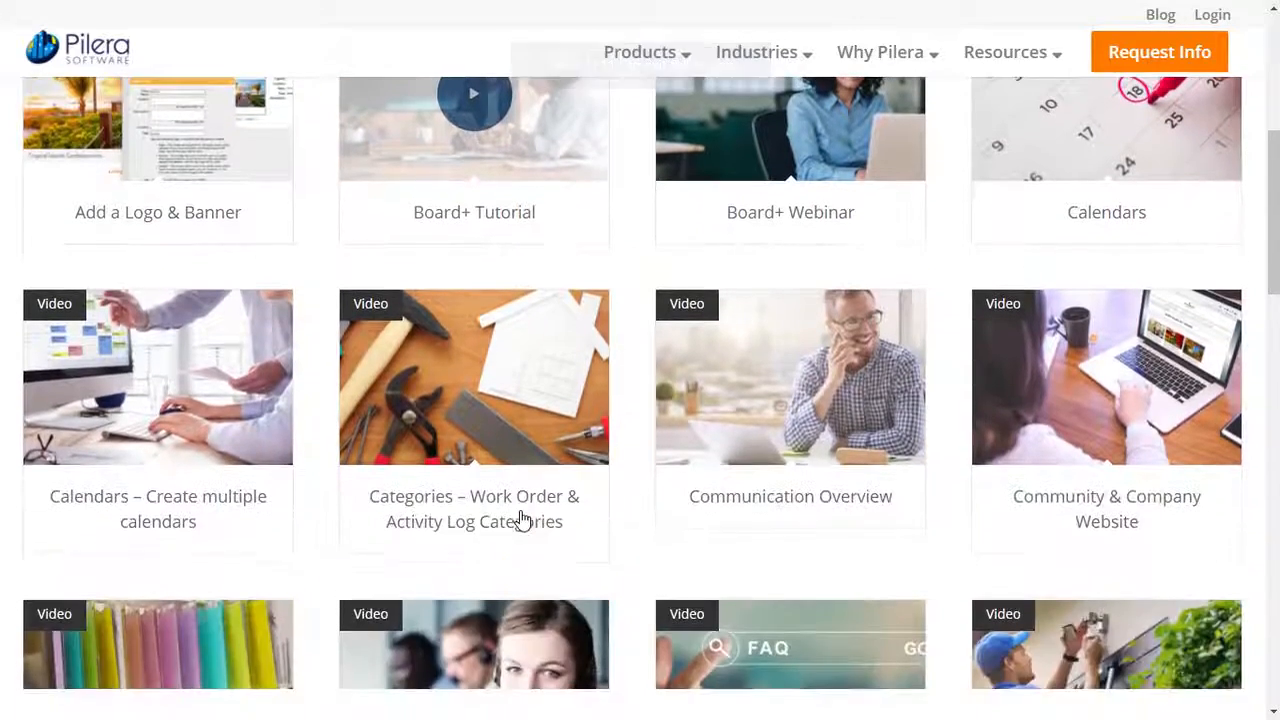
scroll(337, 434, "down", 1)
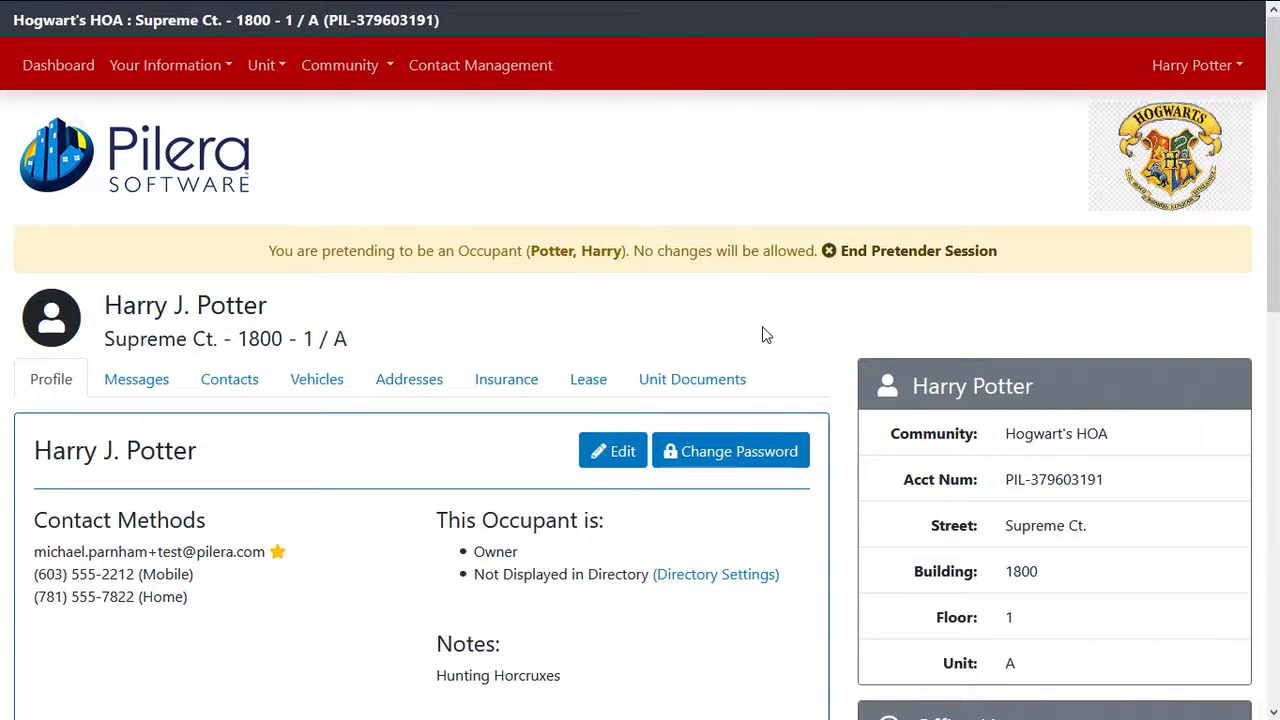
Scroll the occupant profile down to the Office Hours and Board of Directors sections
scroll(938, 323, "down", 2)
scroll(938, 330, "down", 3)
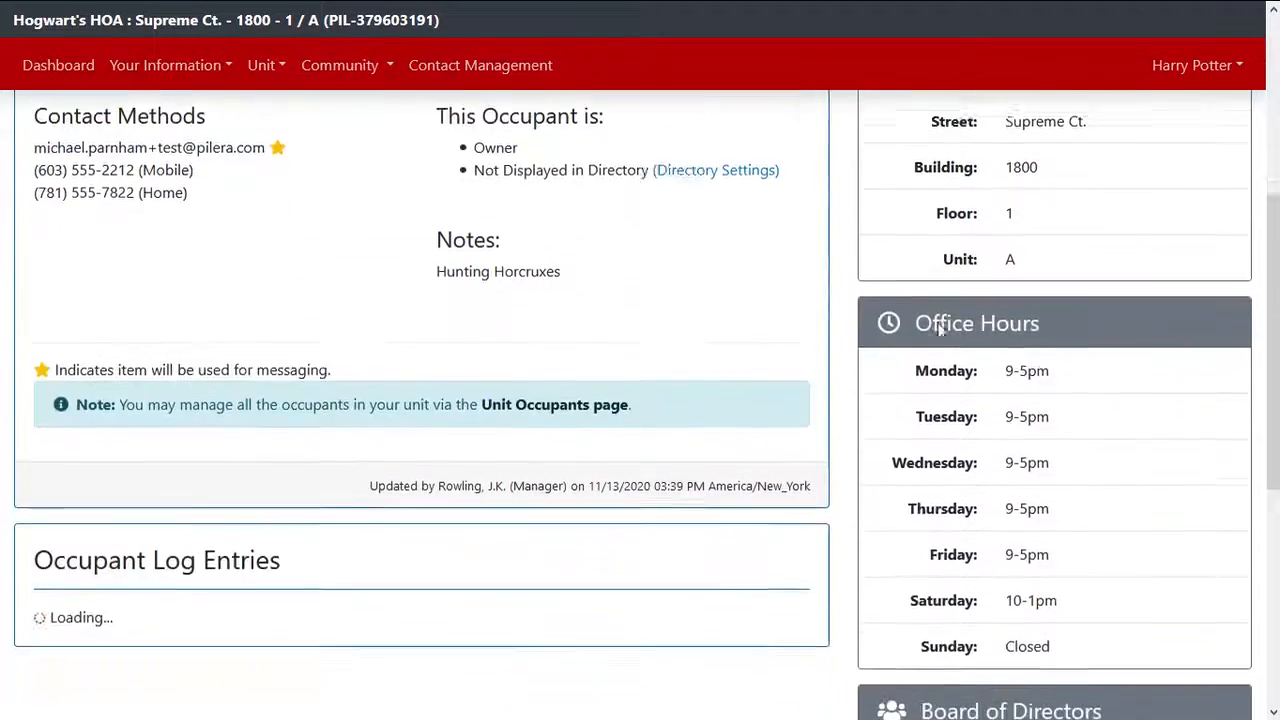
scroll(980, 472, "down", 3)
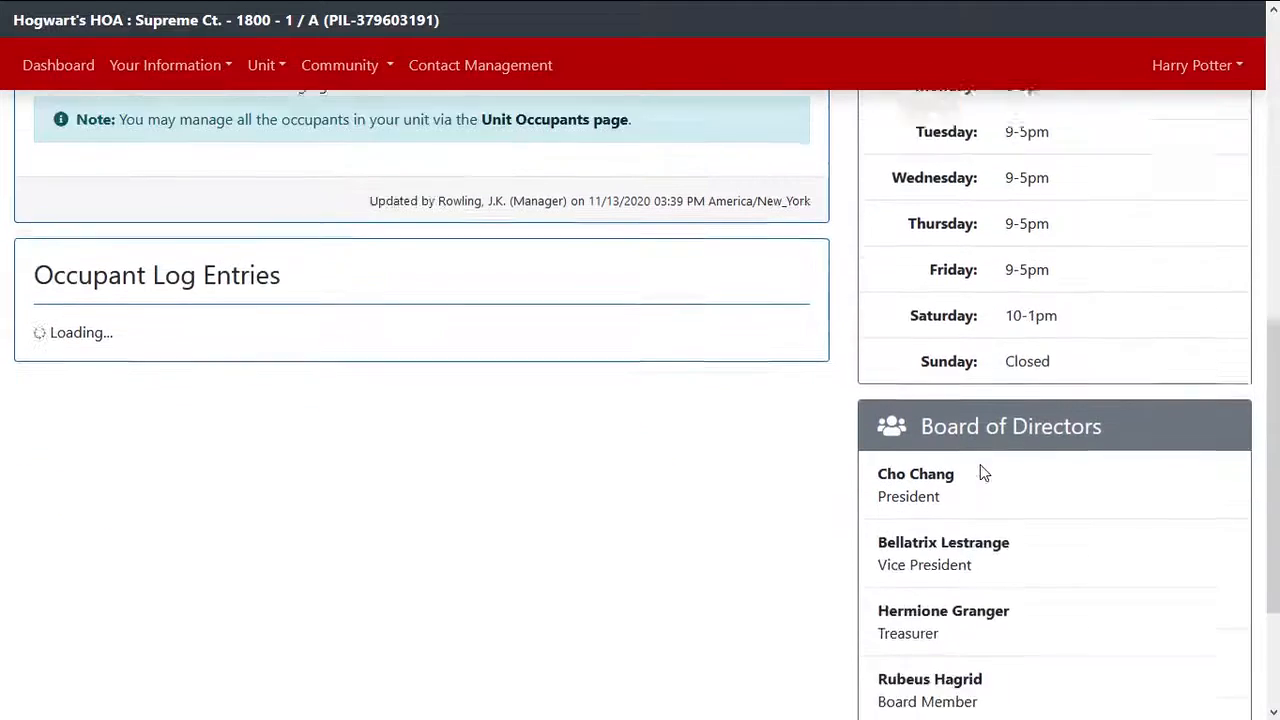
scroll(862, 514, "down", 2)
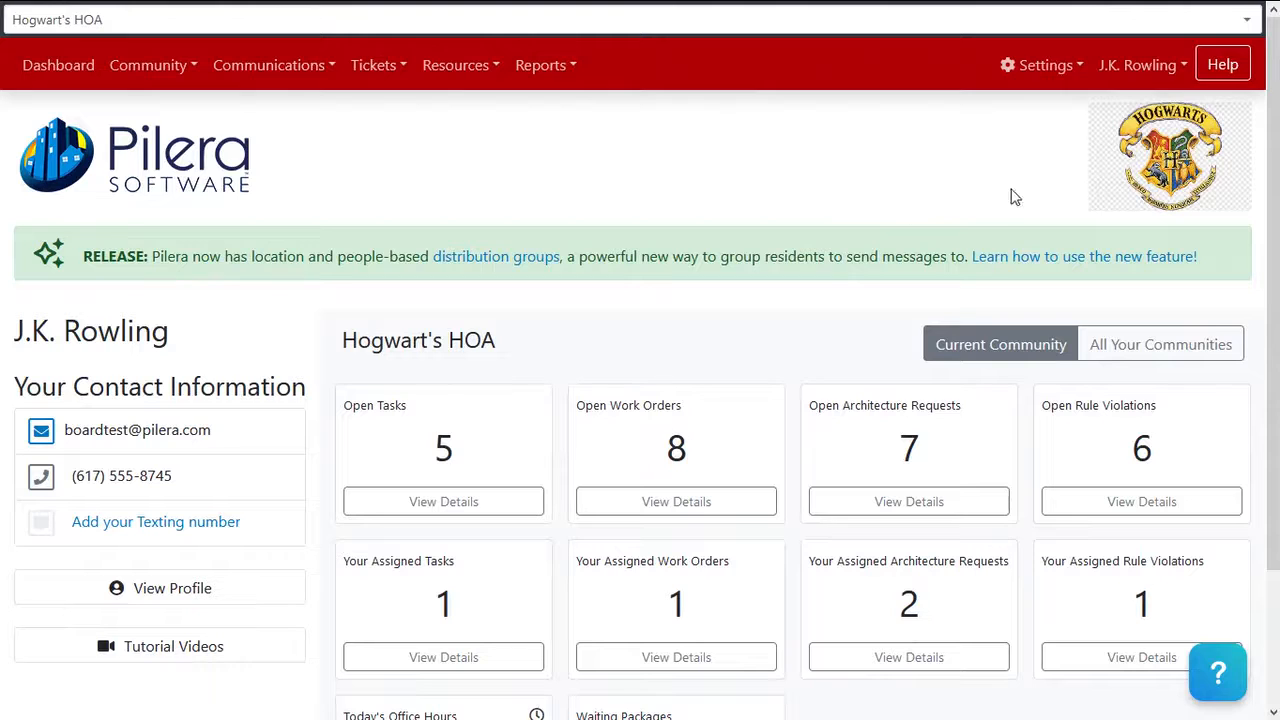
Add a community contact with a title and the maintenance e-mail address in Community Contacts
left_click(1055, 70)
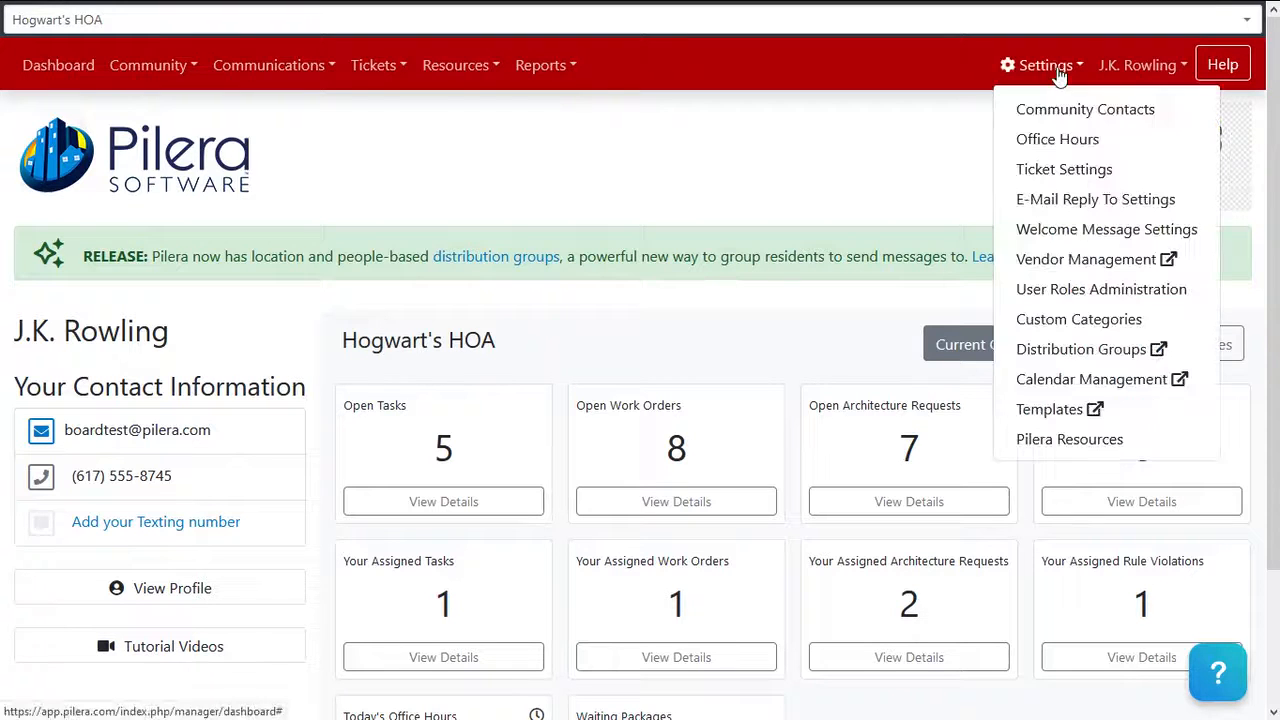
left_click(1126, 124)
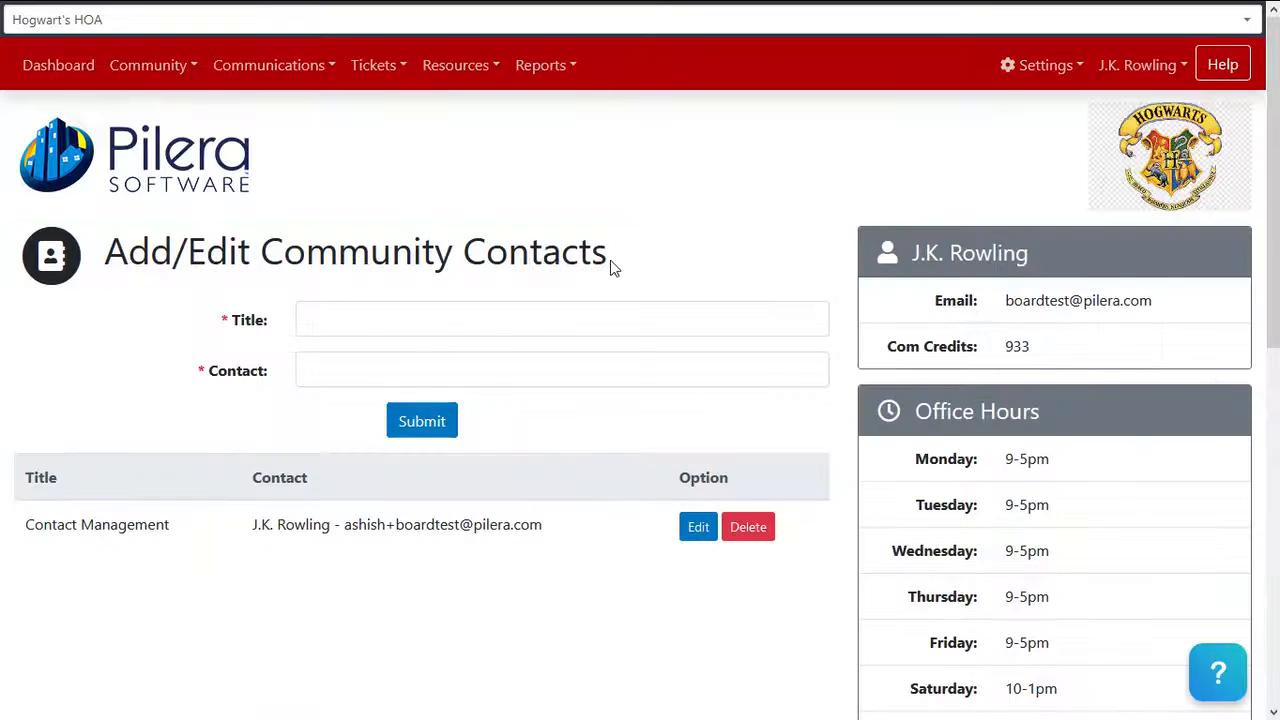
left_click(562, 317)
type("Argus Filch")
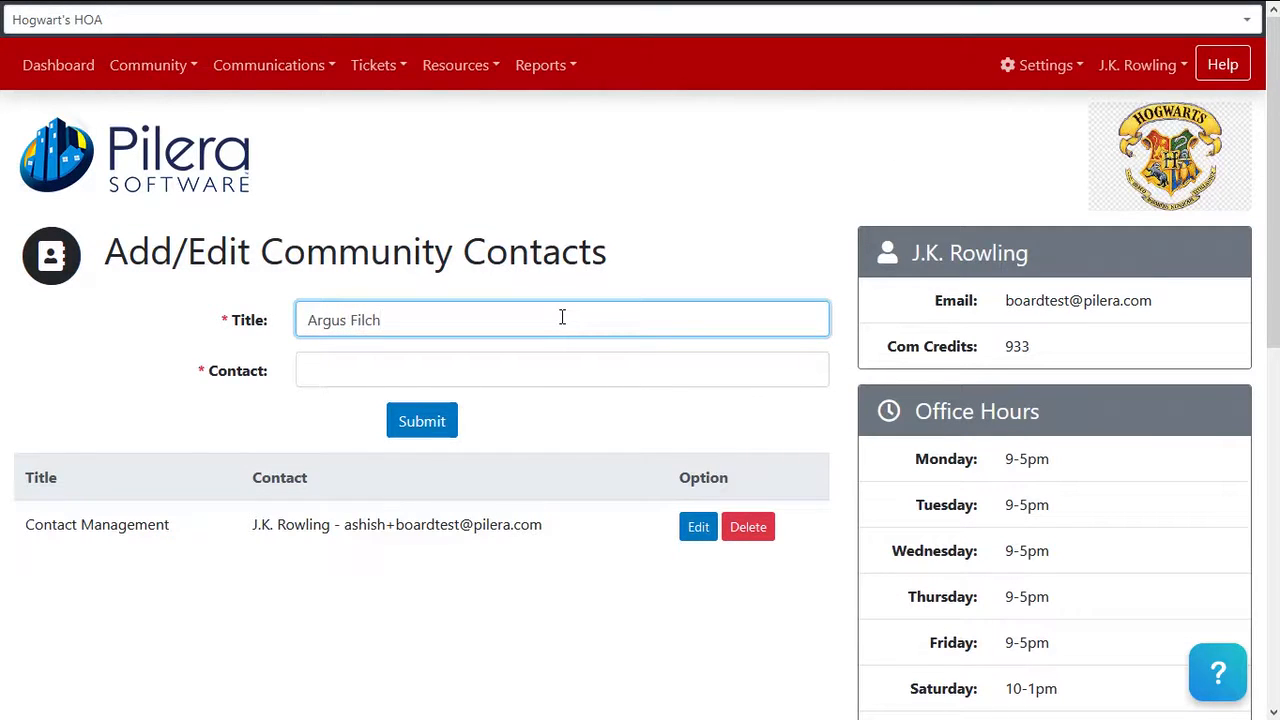
left_click(521, 368)
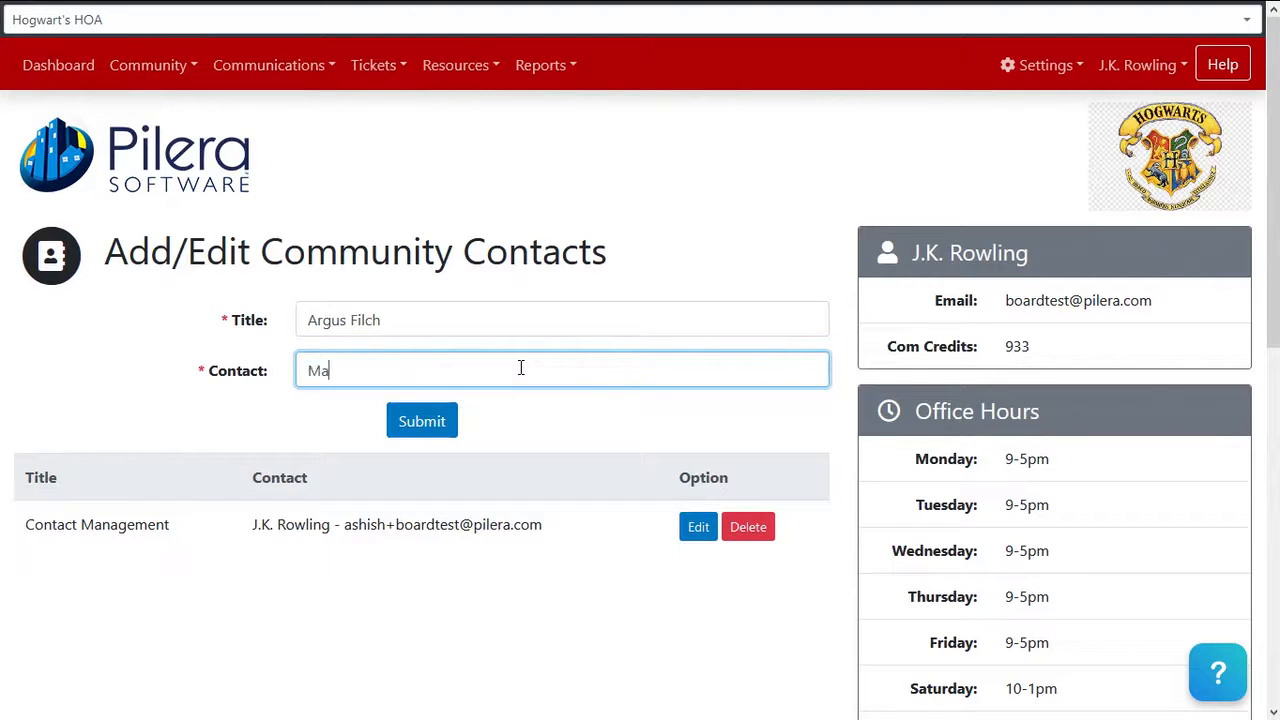
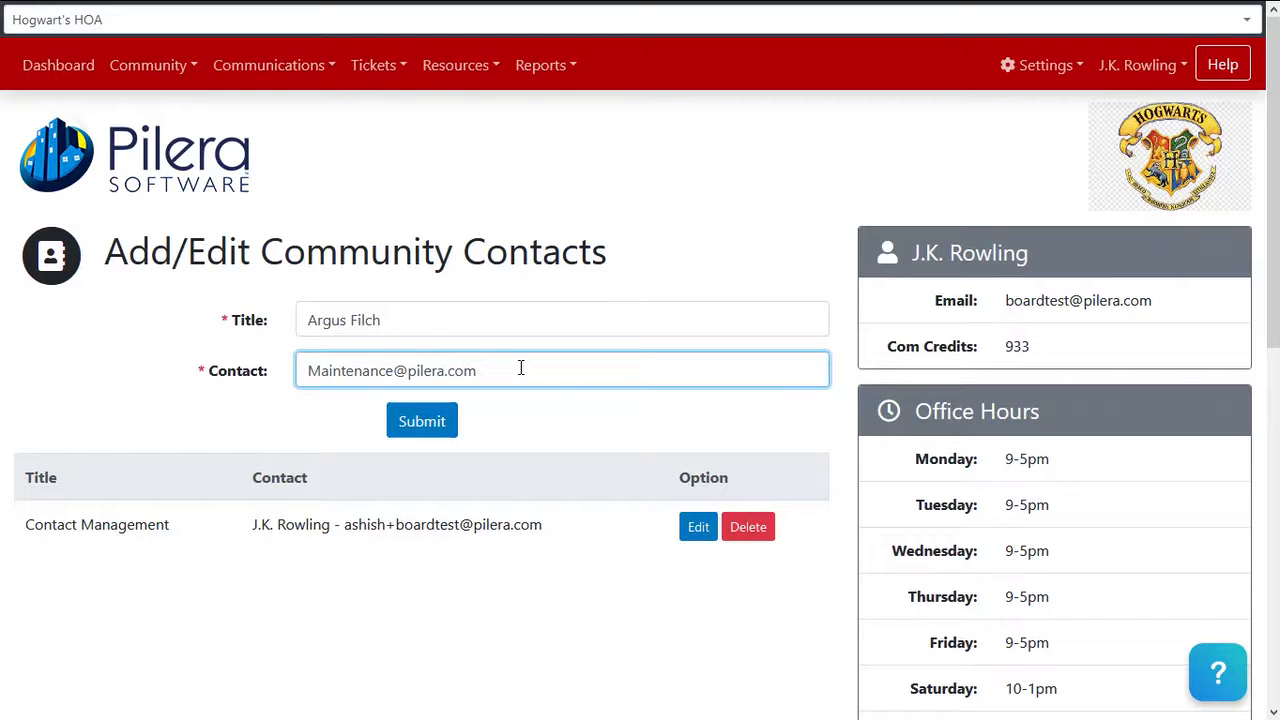
left_click(423, 423)
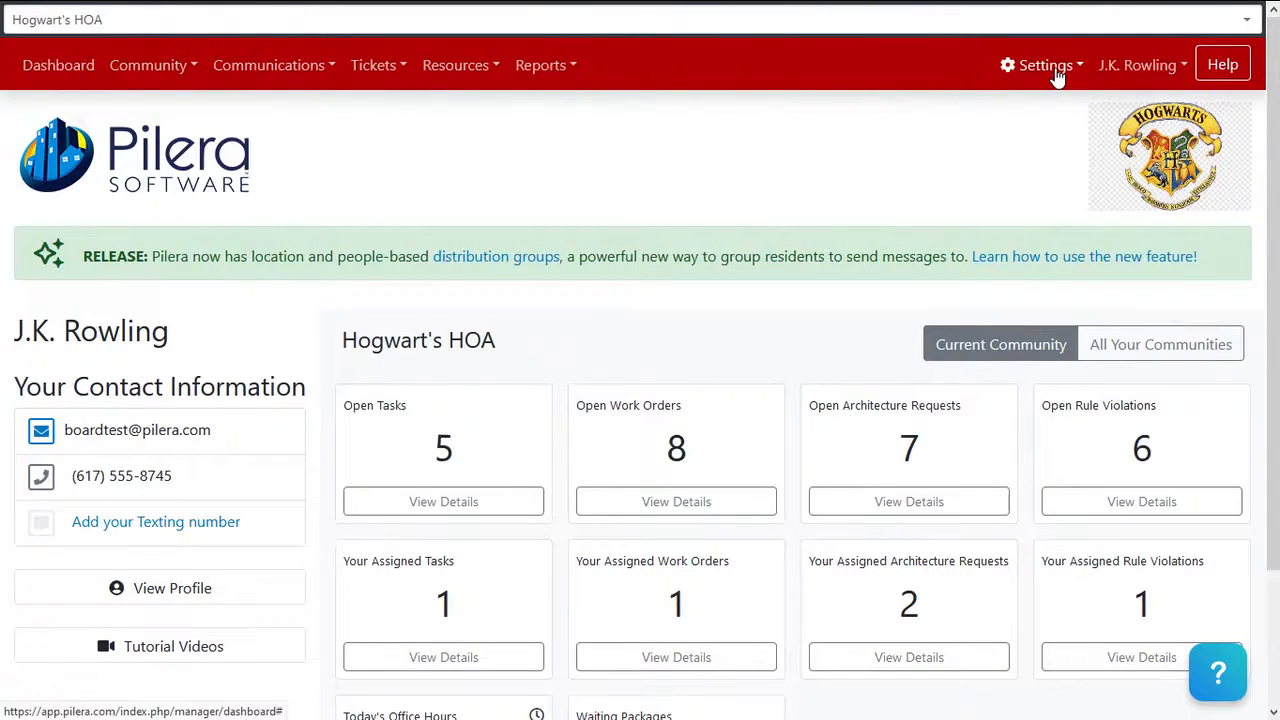
Apply the current office hours to multiple communities, ticking Diagon Alley and Hogwart's HOA
left_click(1050, 66)
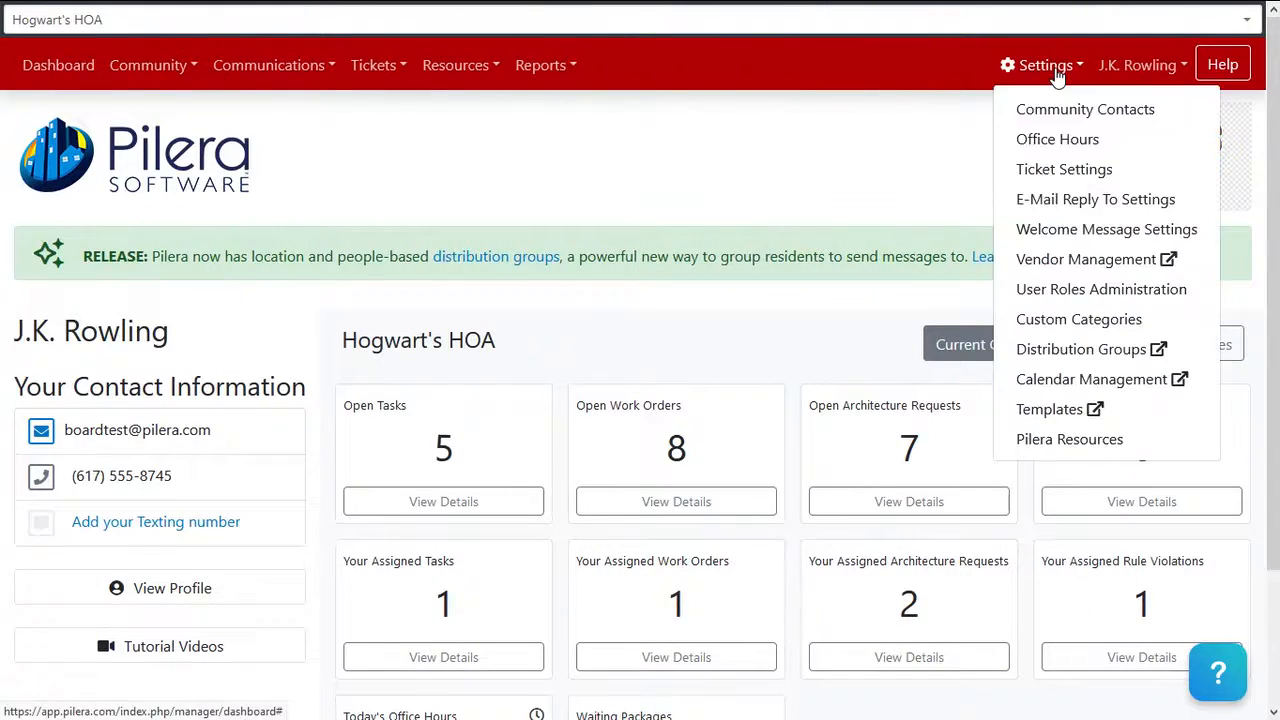
left_click(1116, 148)
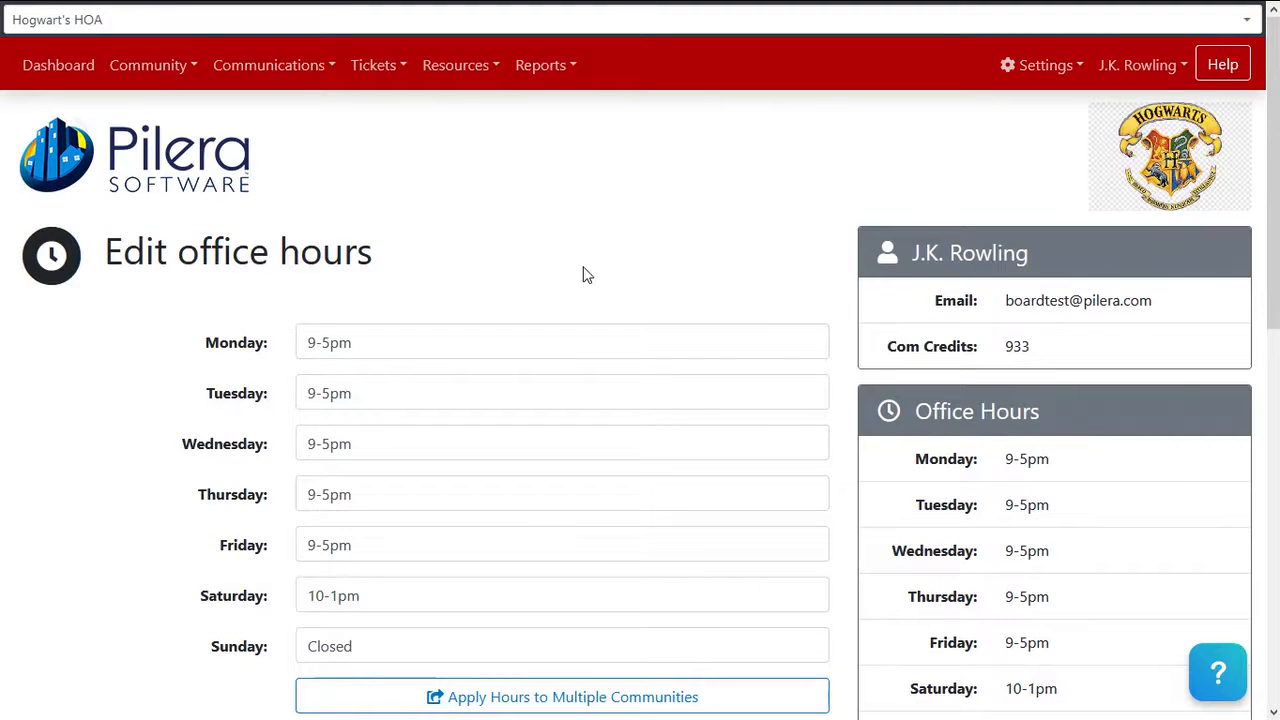
scroll(586, 275, "down", 1)
scroll(586, 275, "down", 3)
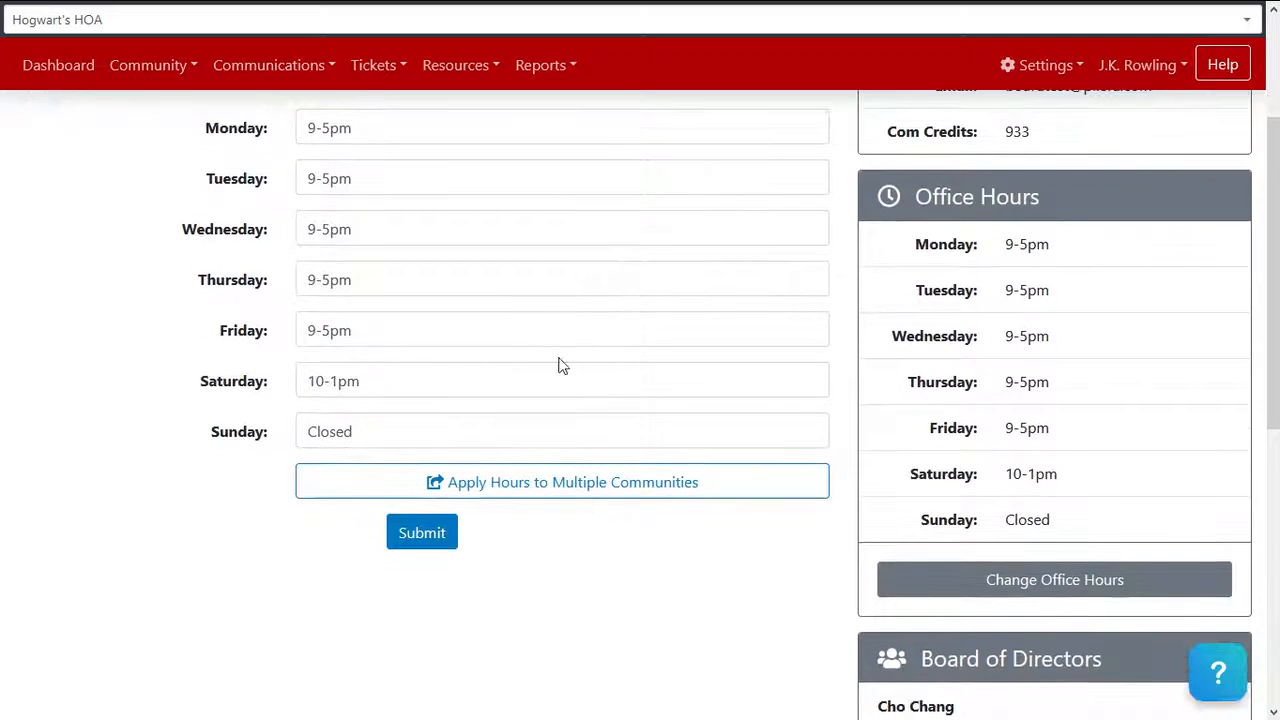
left_click(615, 496)
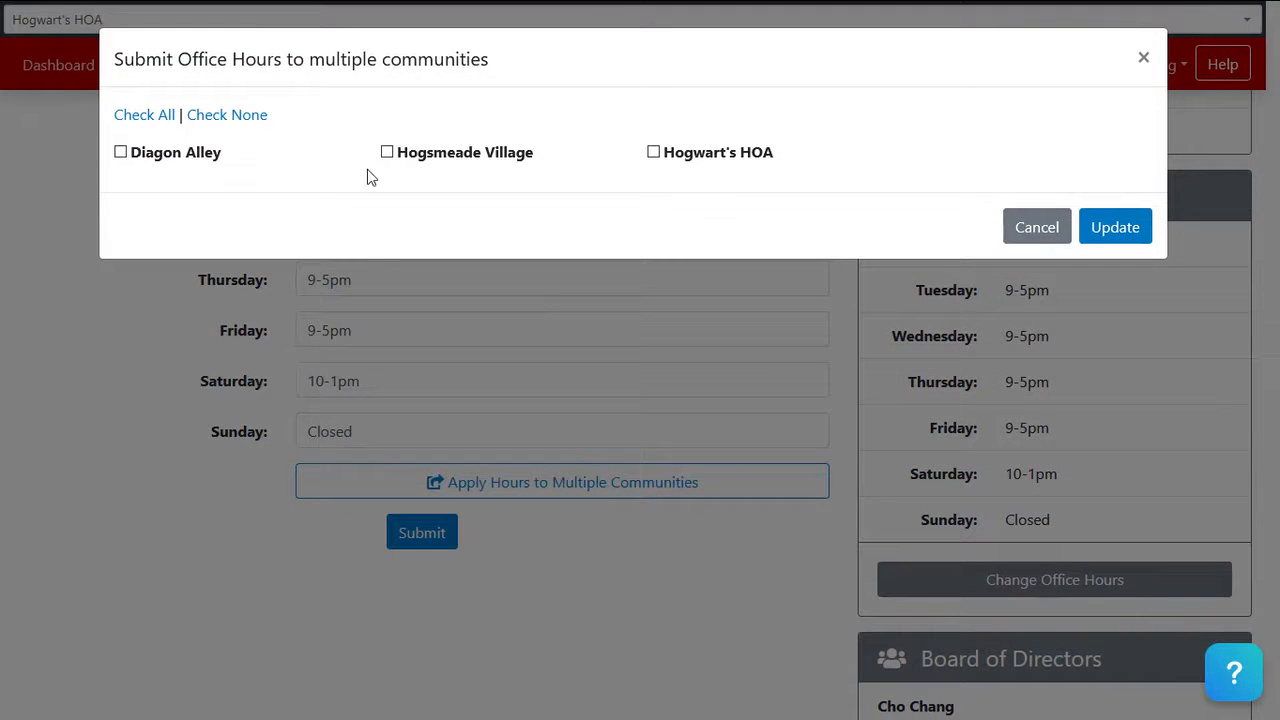
left_click(200, 152)
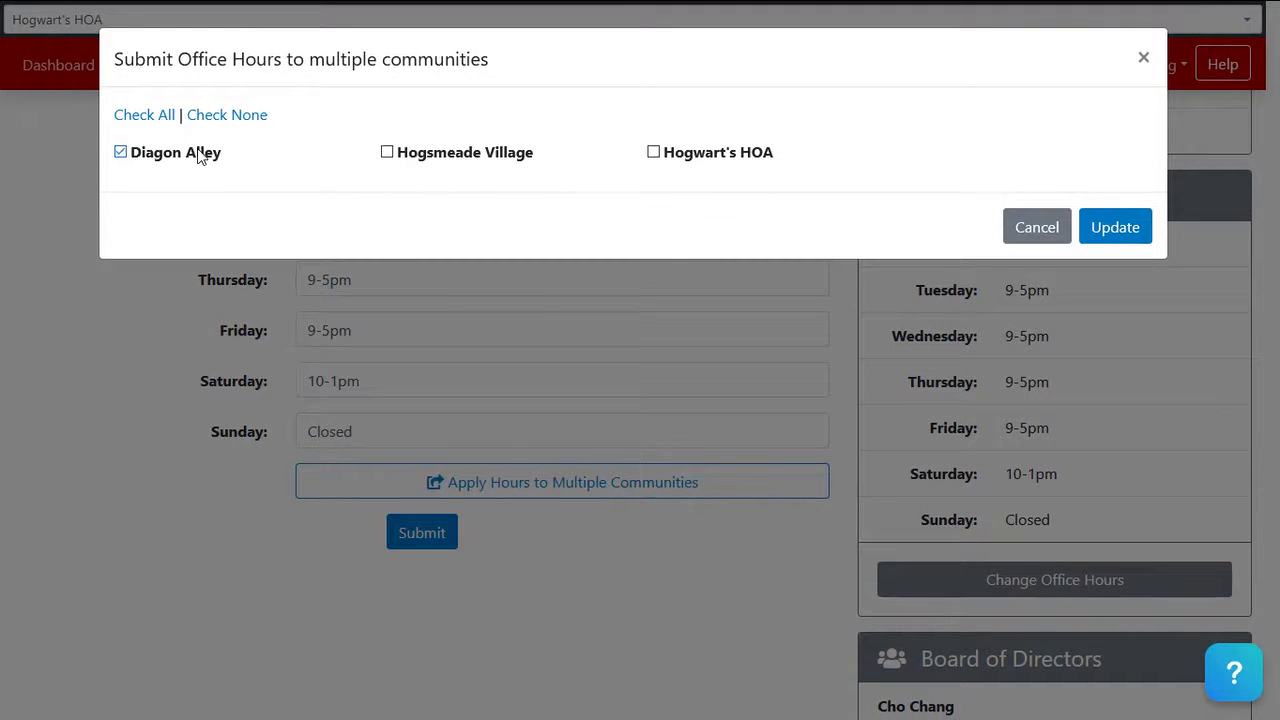
left_click(681, 158)
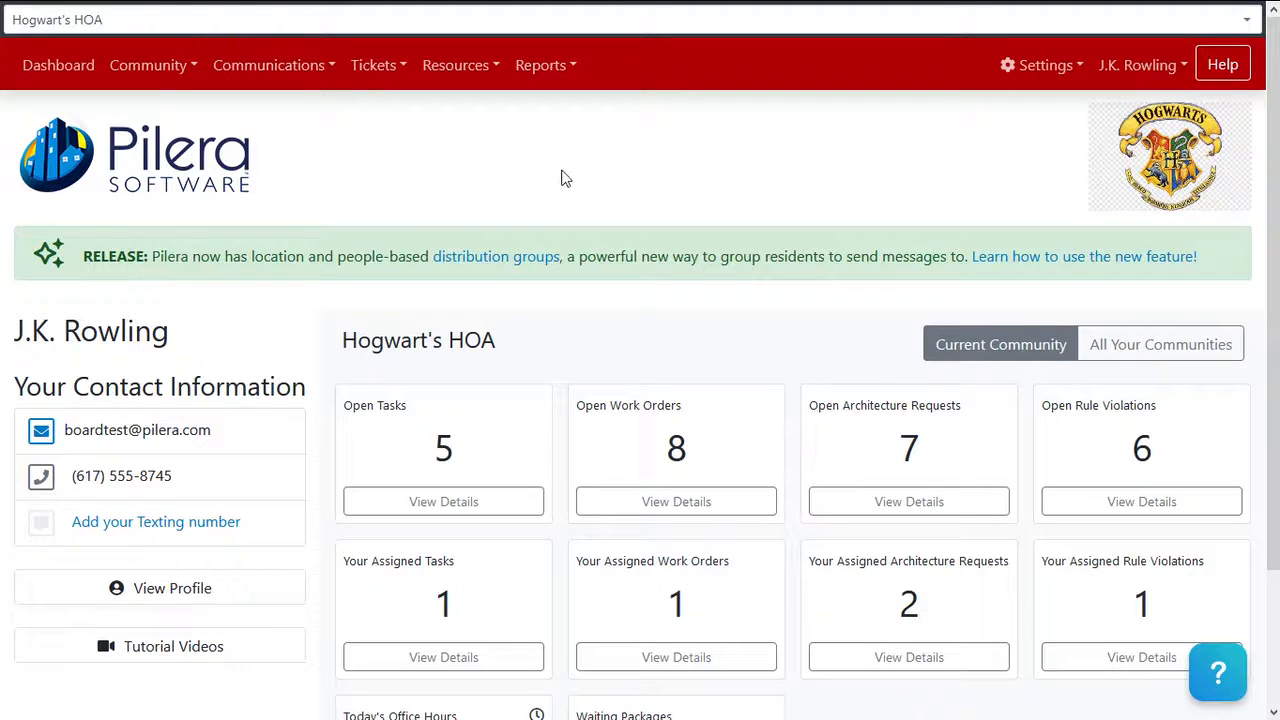
left_click(168, 78)
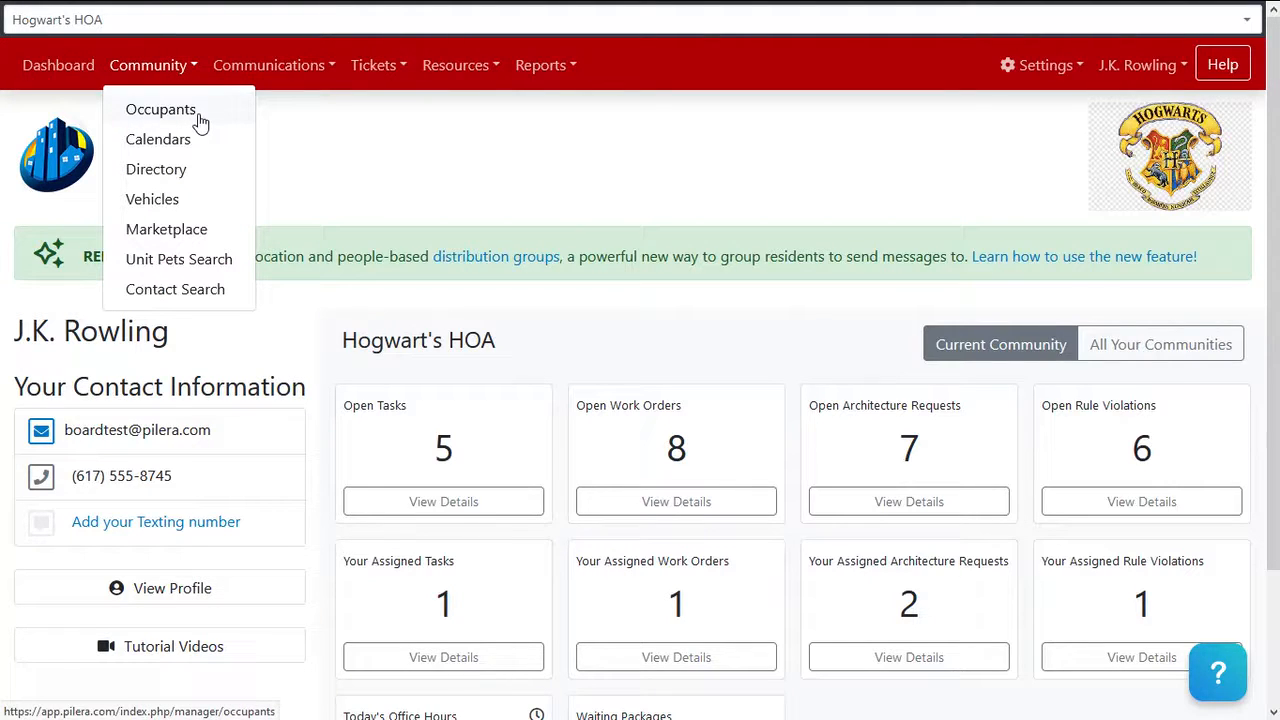
left_click(160, 110)
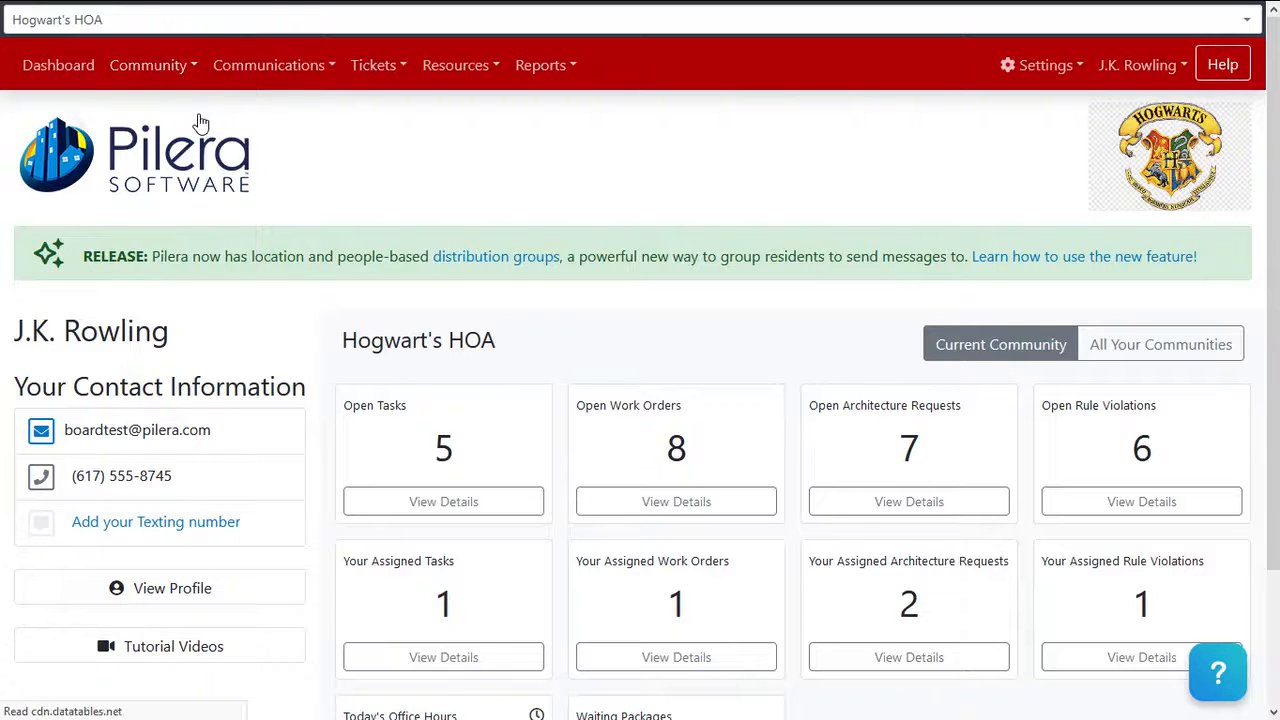
scroll(240, 460, "down", 4)
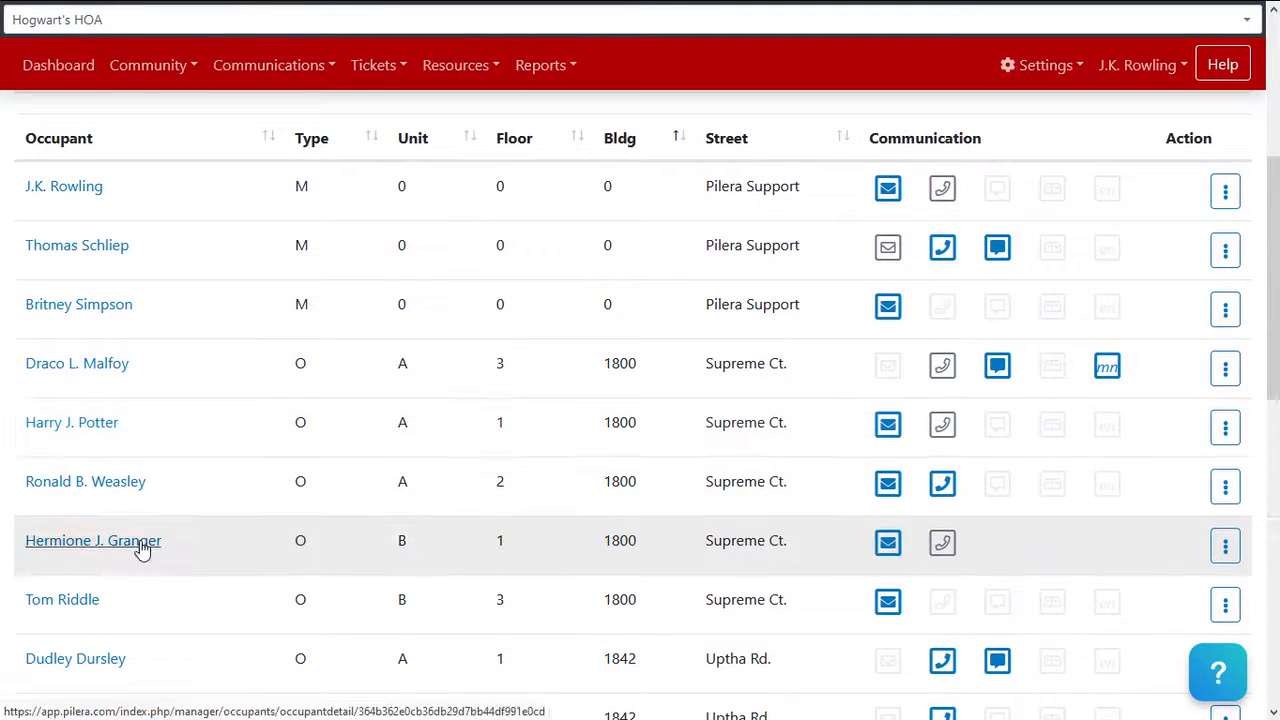
left_click(140, 546)
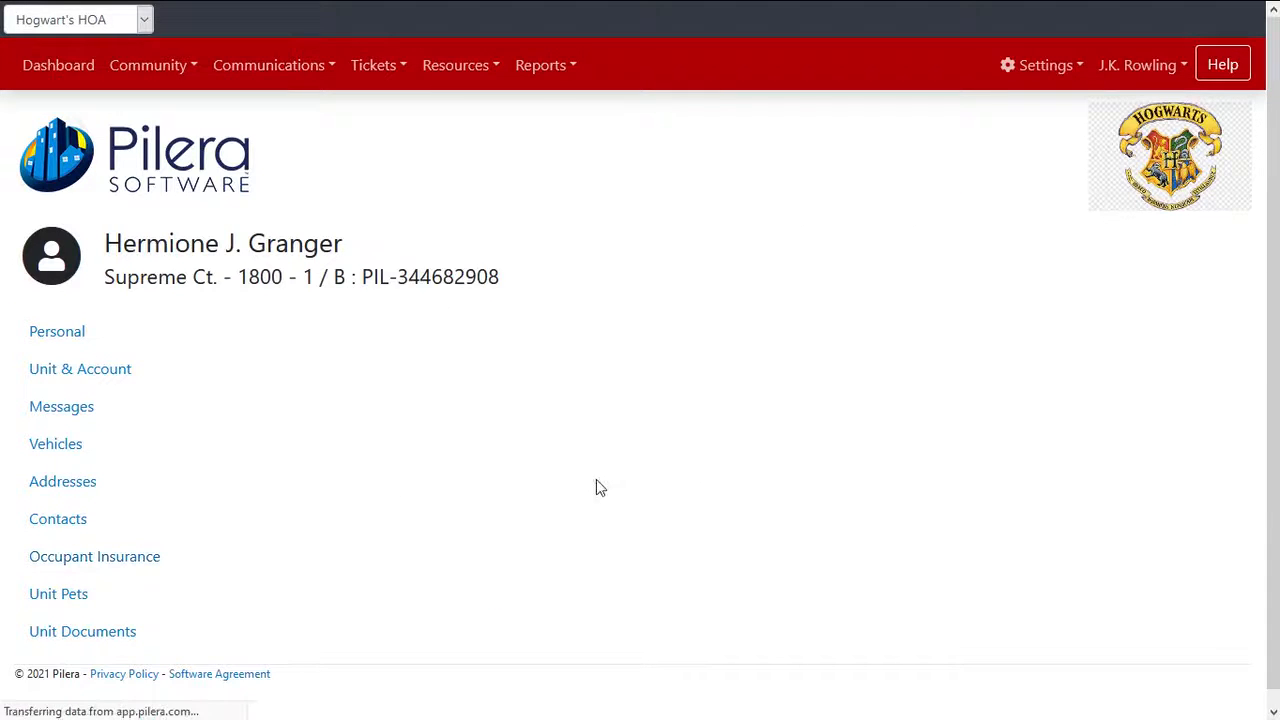
left_click(771, 355)
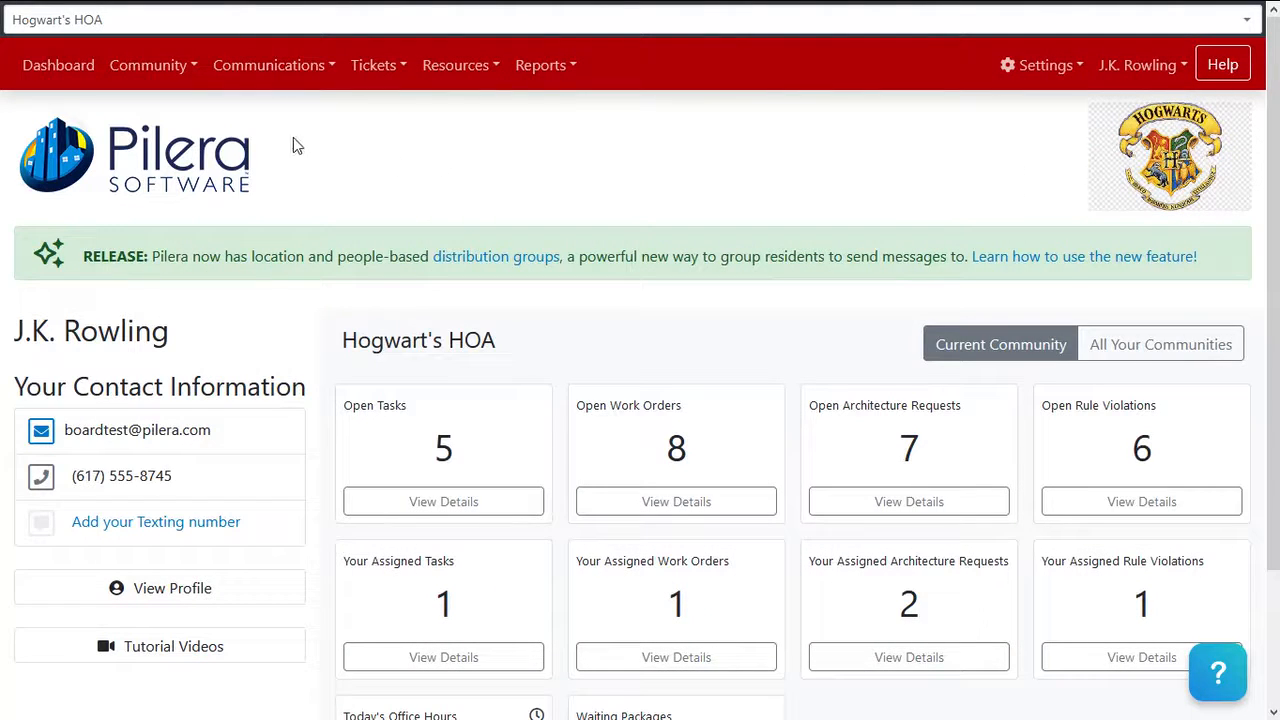
Open the first manager's details from the Community Occupants list
left_click(160, 70)
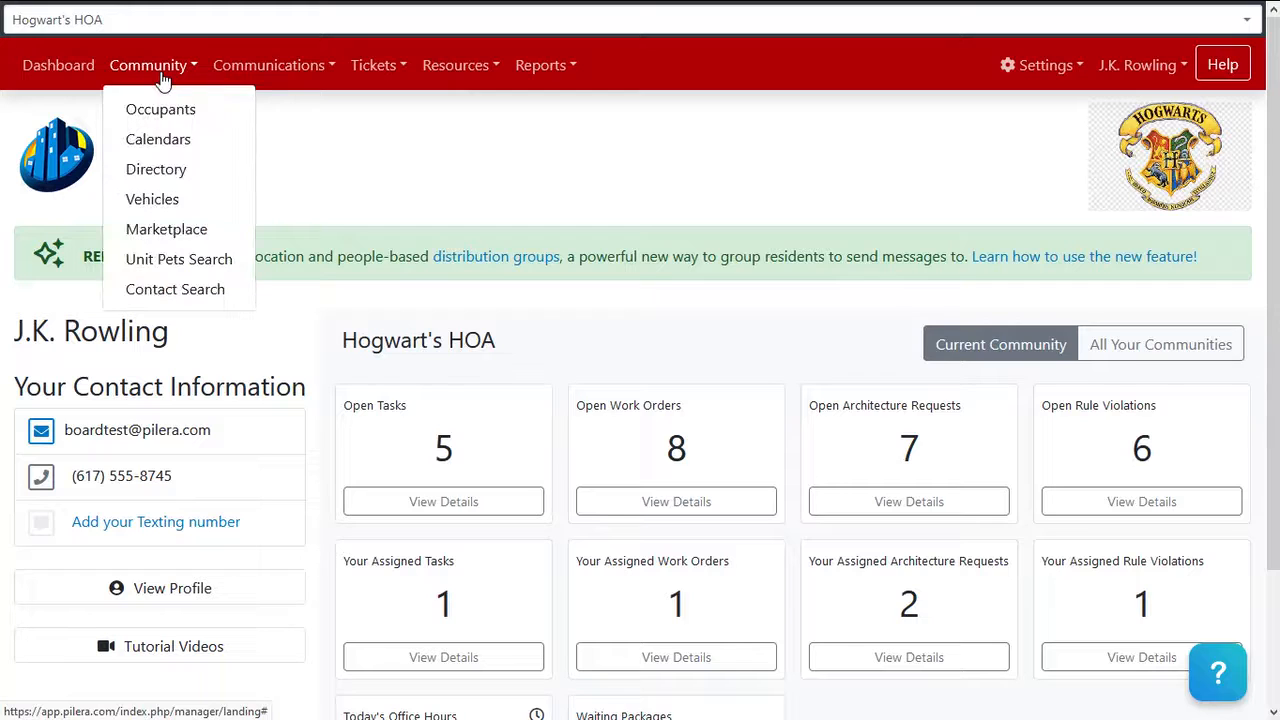
left_click(177, 112)
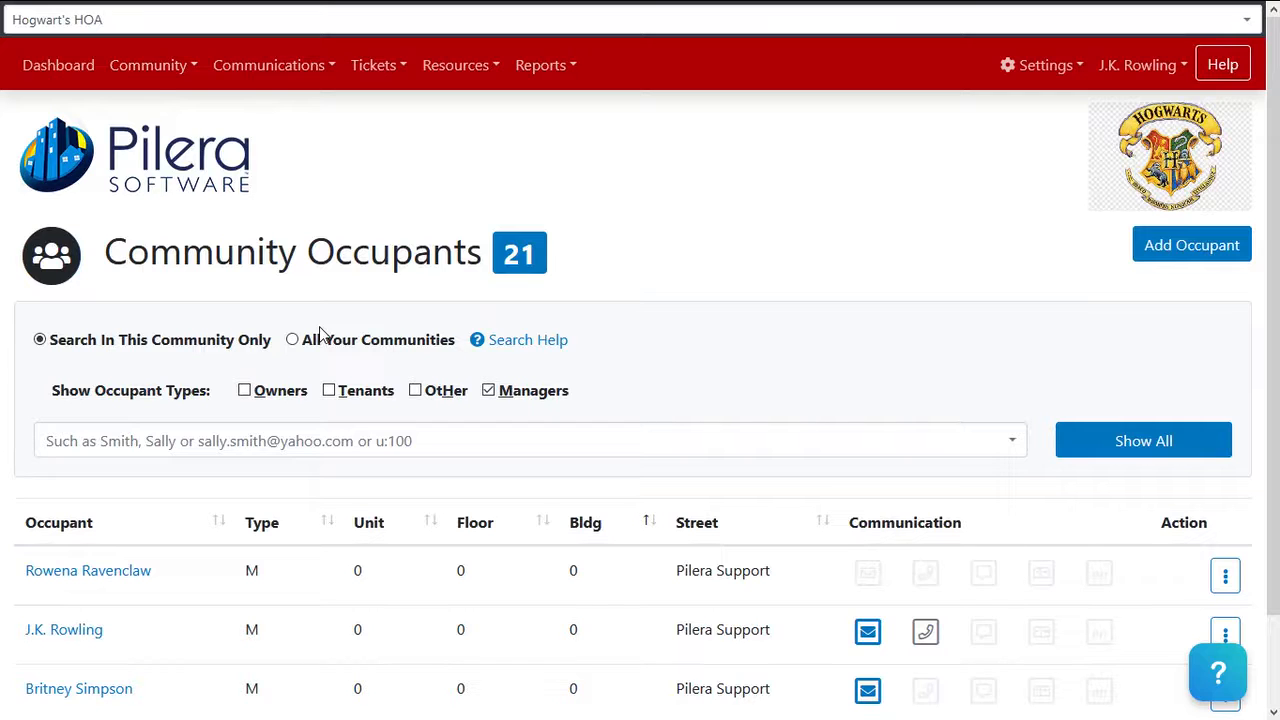
scroll(320, 330, "down", 1)
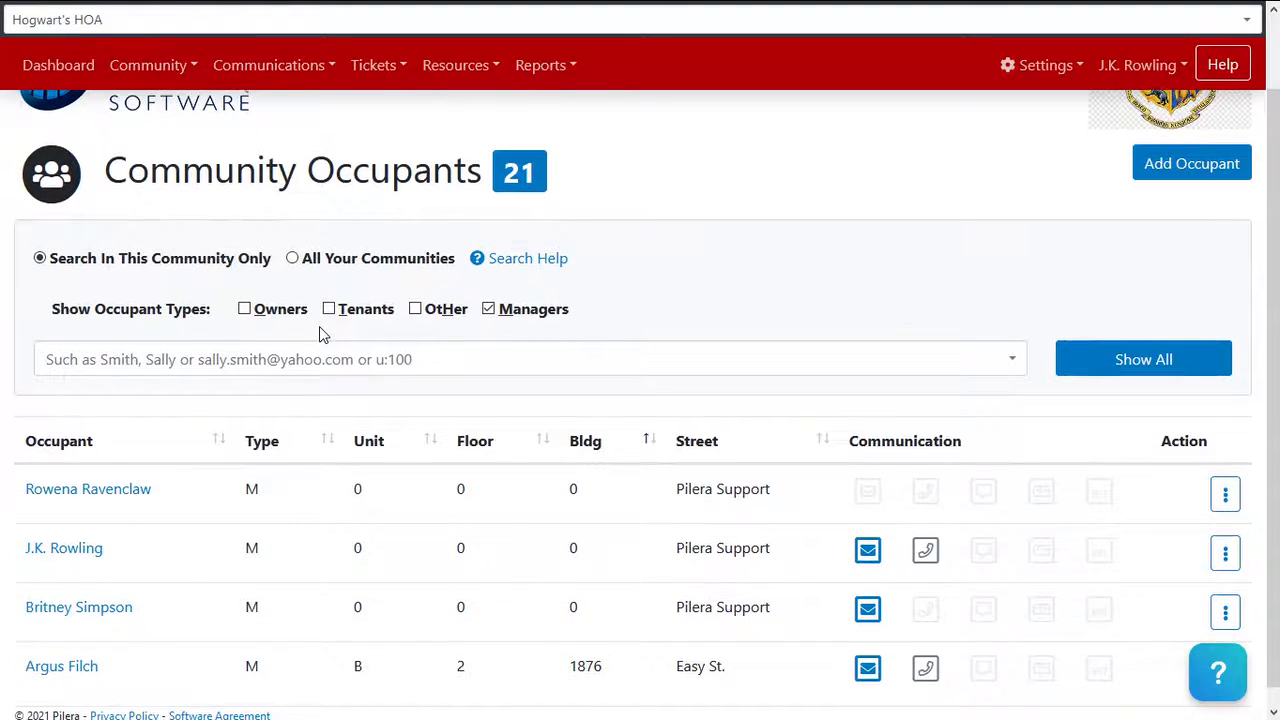
left_click(135, 500)
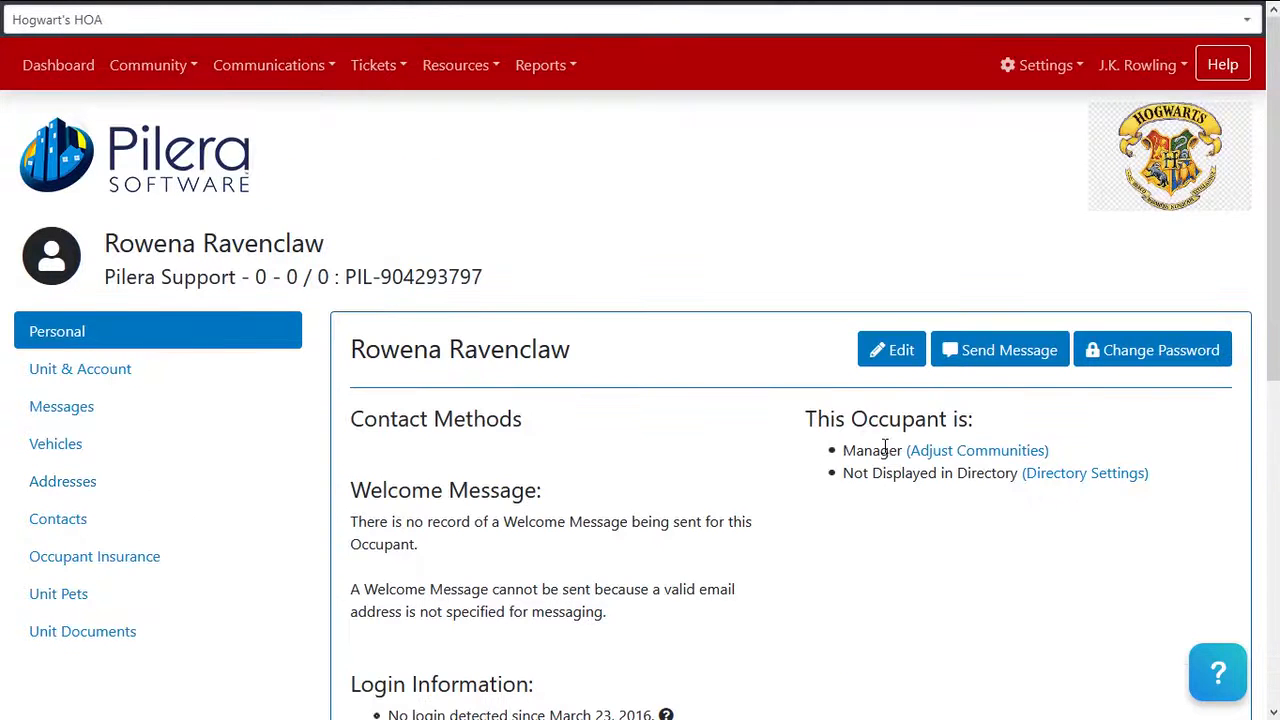
Tick Hogsmeade Village and Diagon Alley alongside Hogwart's HOA in Adjust Communities and set them
left_click(973, 452)
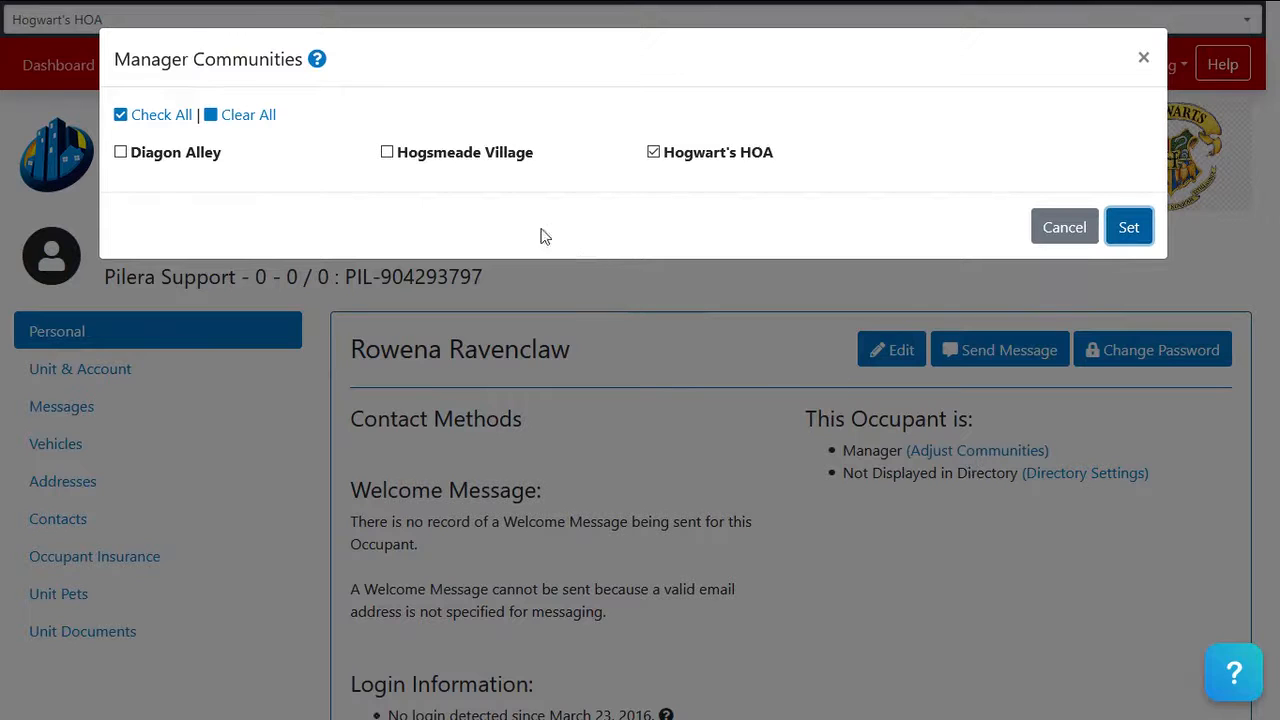
left_click(388, 154)
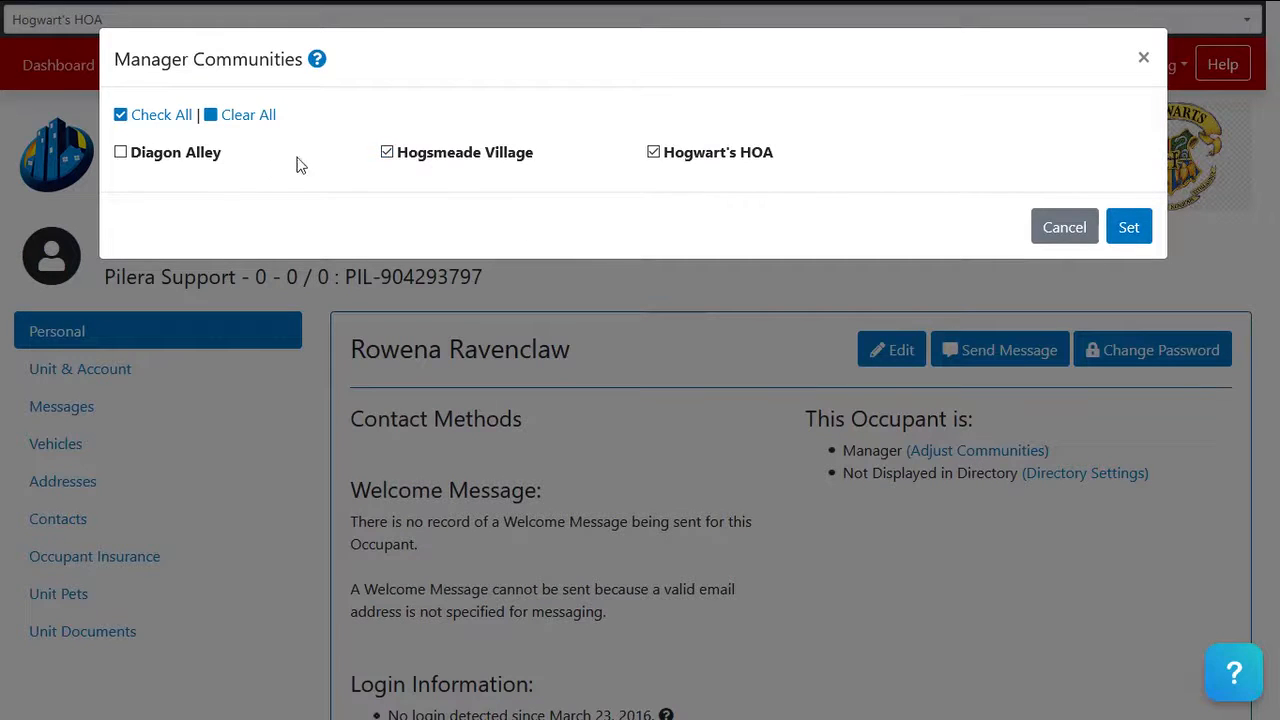
left_click(121, 154)
left_click(387, 154)
left_click(1130, 237)
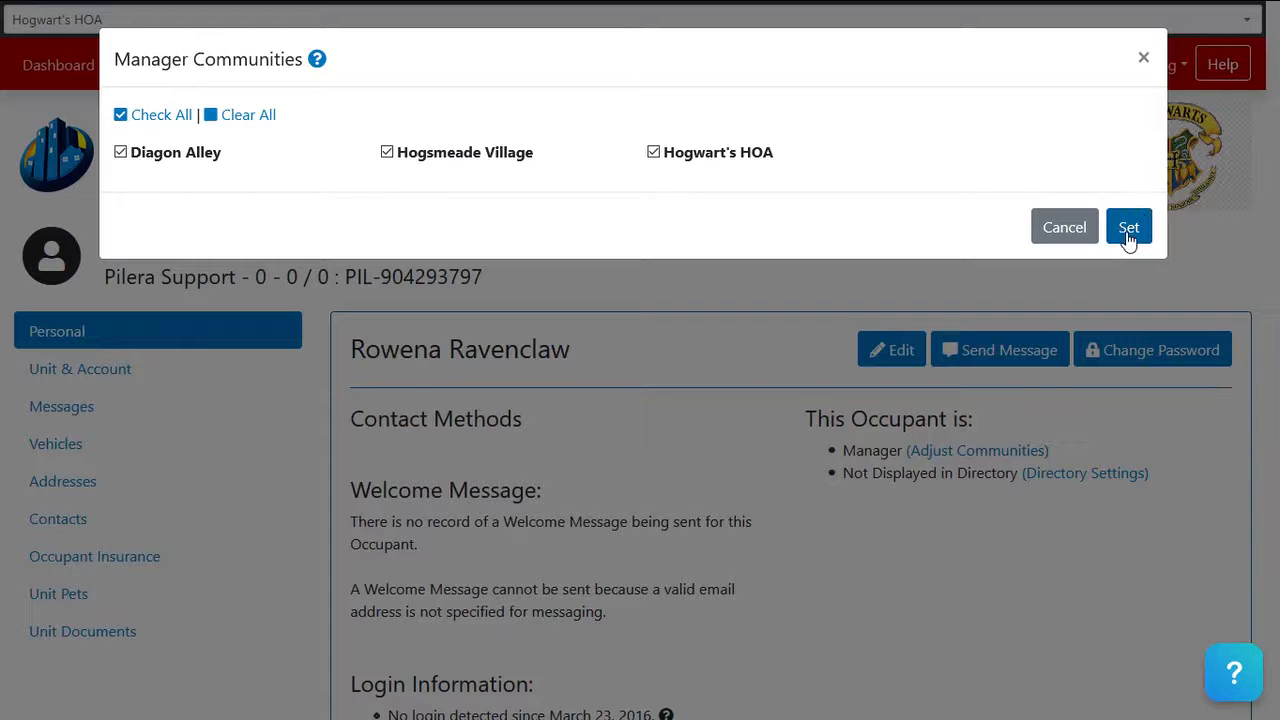